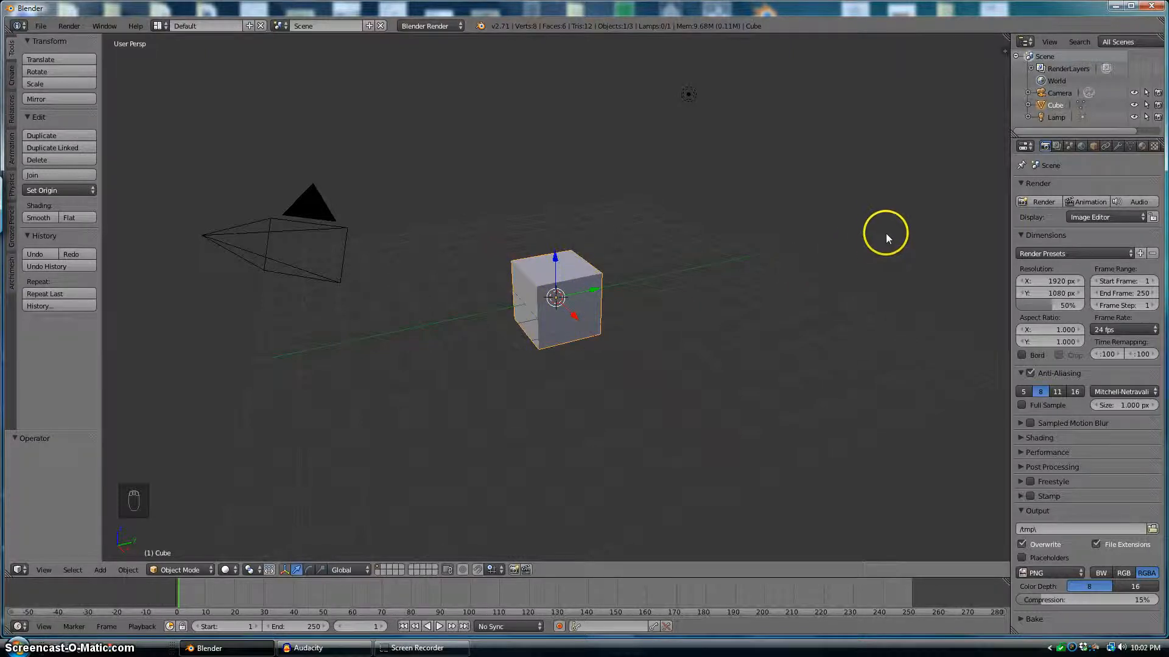
Step: Show the object's transform properties and scale the default cube uniformly by 0.5
key(n)
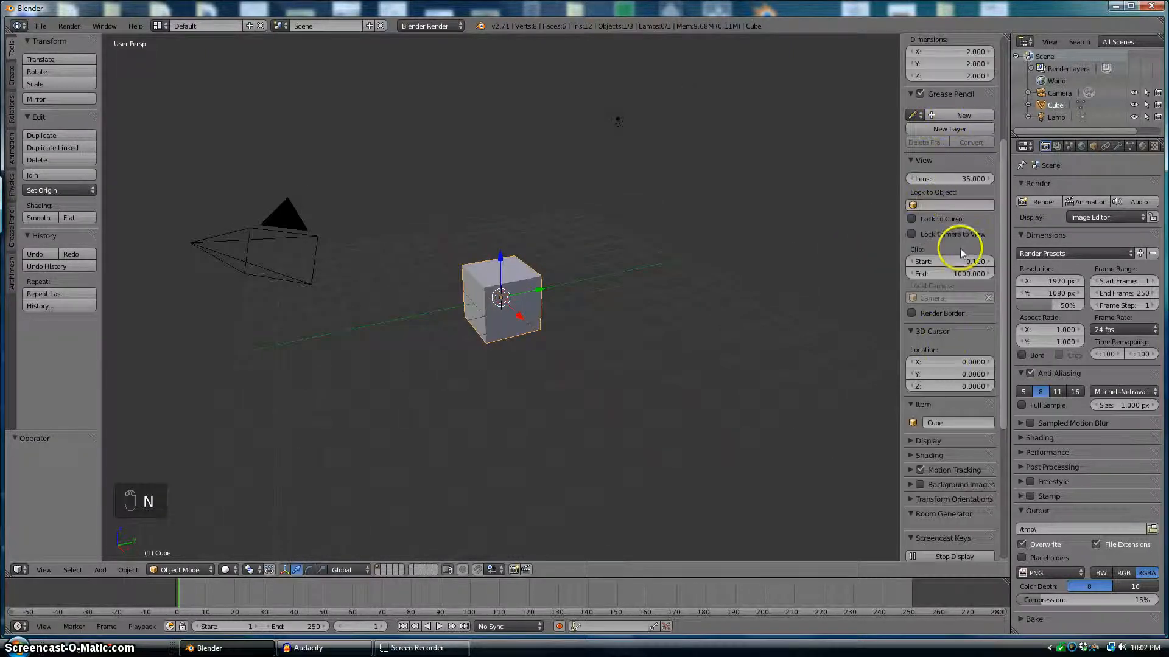
scroll(998, 369, up, 3)
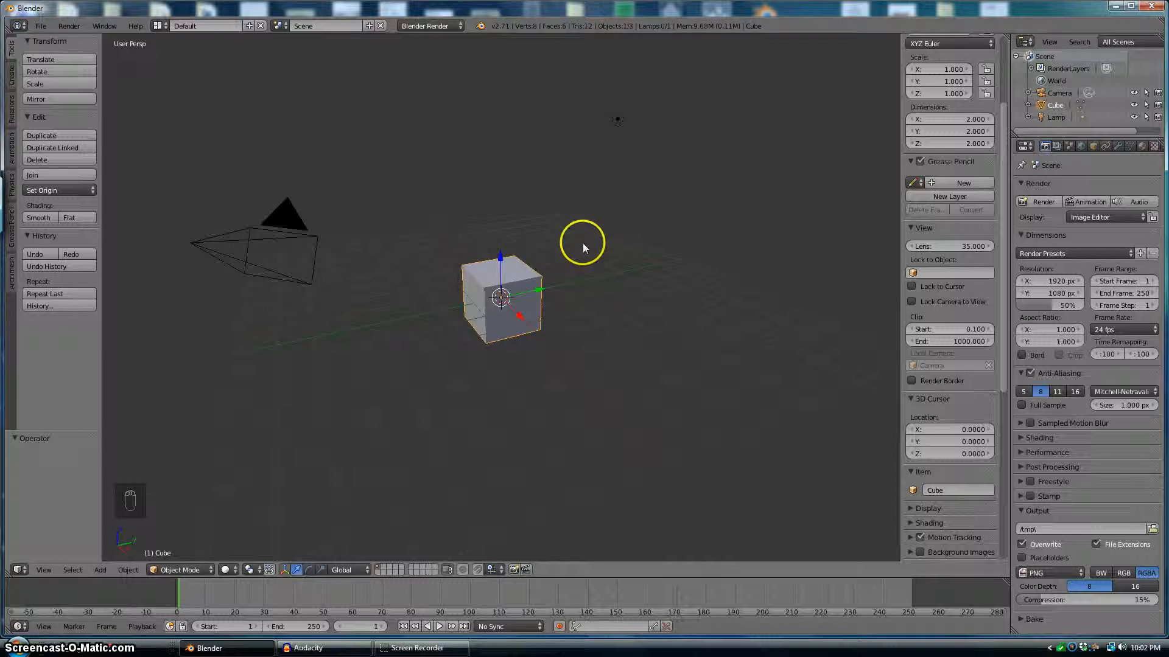
text(s)
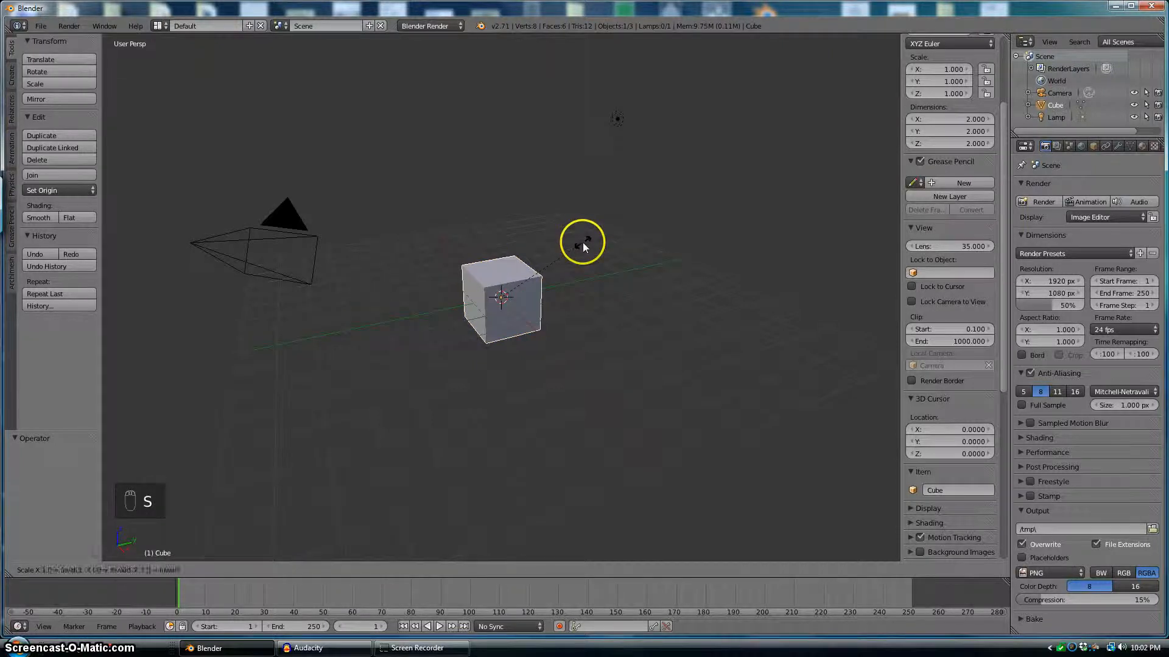
text(0.5)
key(Return)
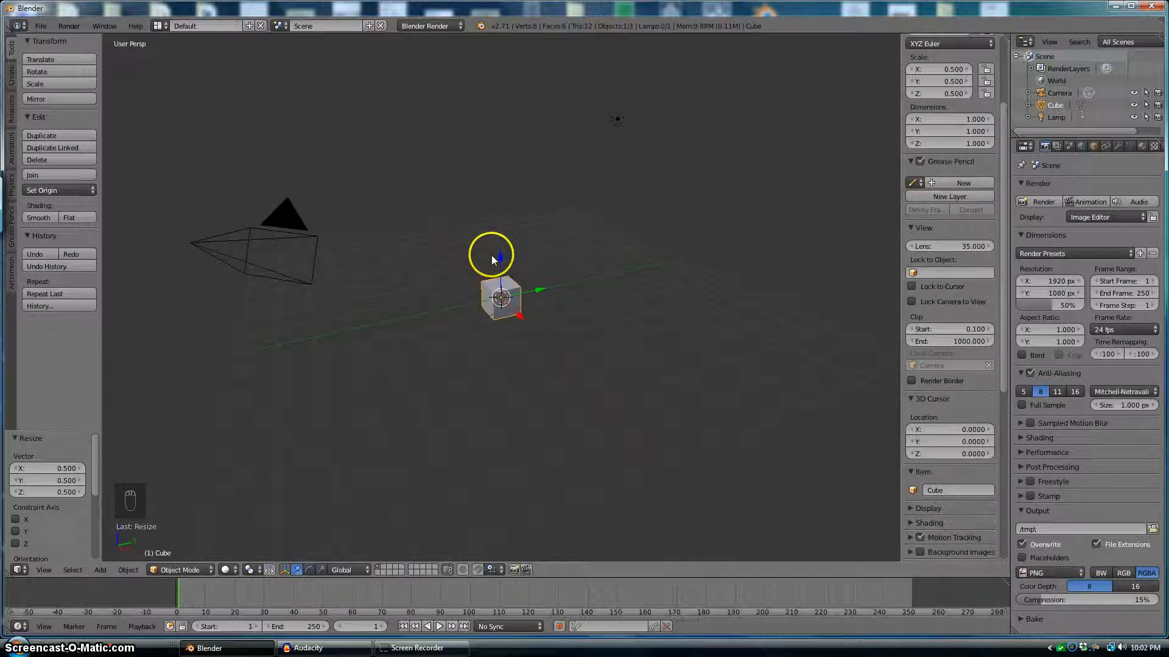
Step: Scale the cube by 7 along the Z axis and by 5 along the X axis
key(s)
key(z)
key(7)
key(Return)
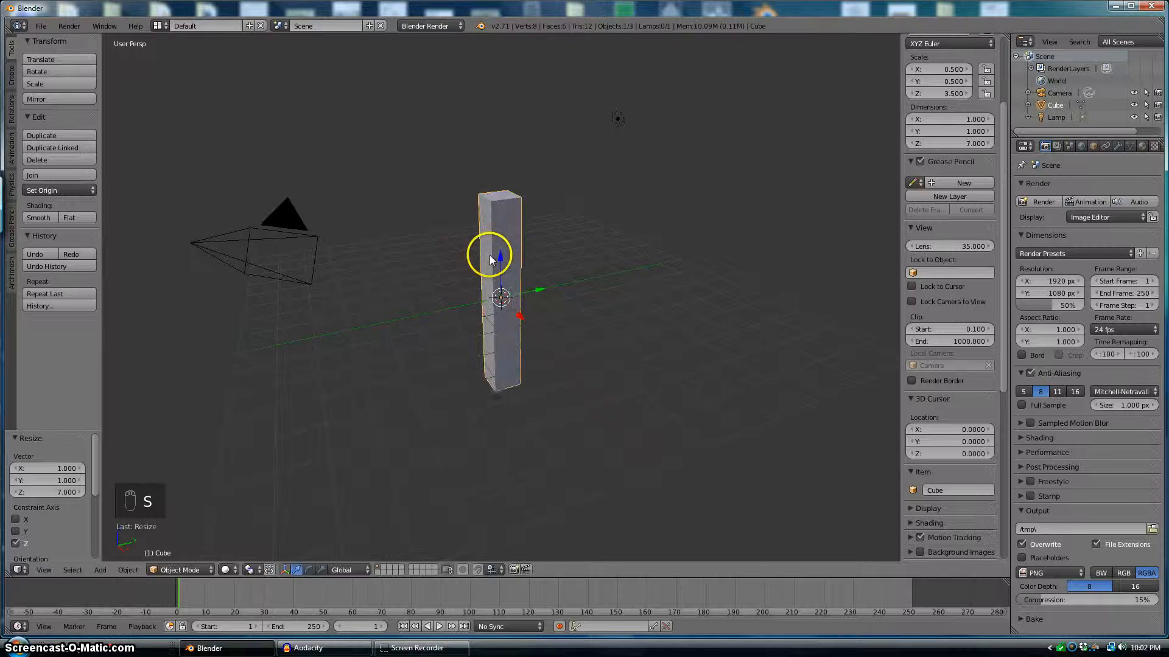
key(s)
key(x)
key(5)
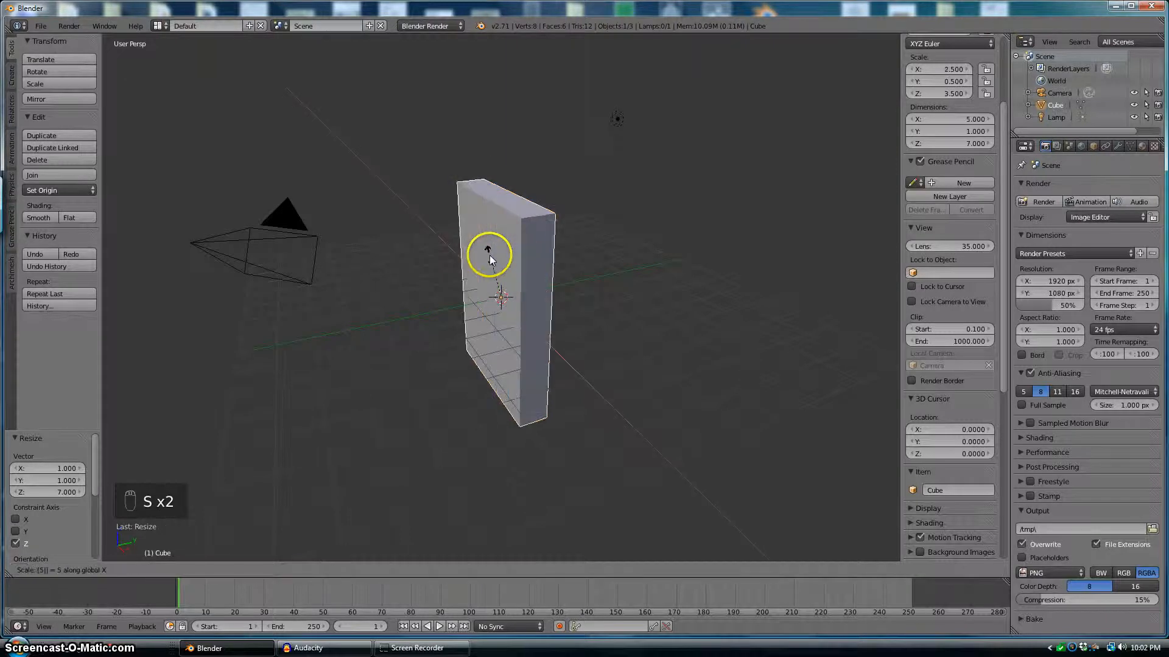
key(Return)
Step: Scale the block by 0.02 along the Y axis to flatten it into a thin panel
text(sy.)
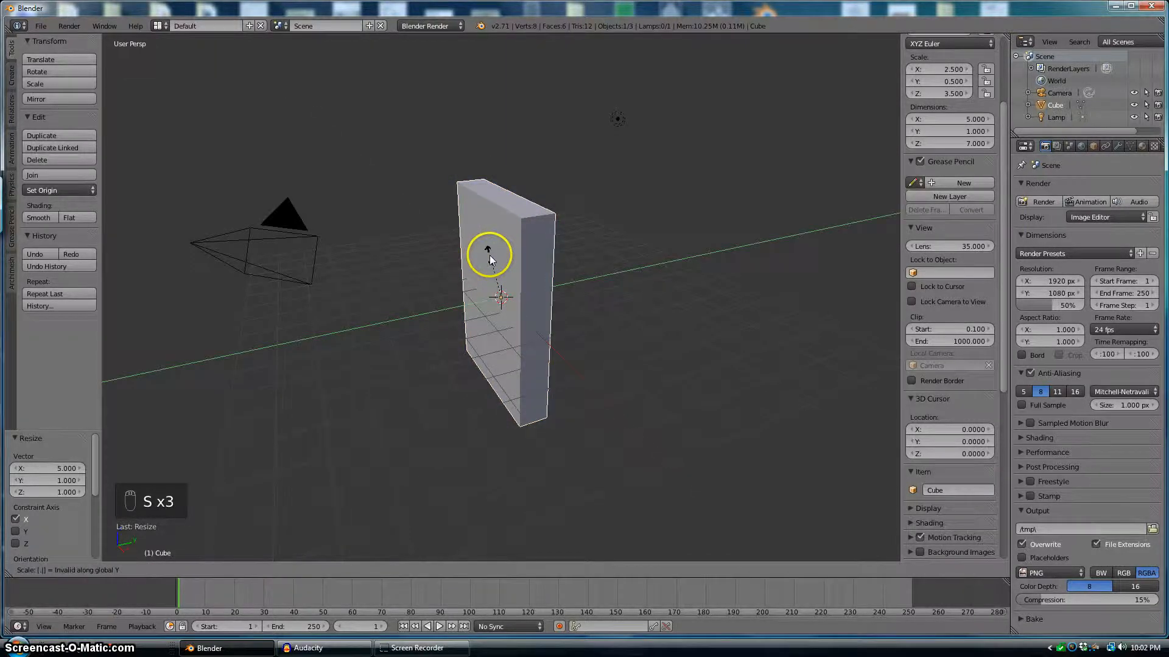
text(02)
key(Return)
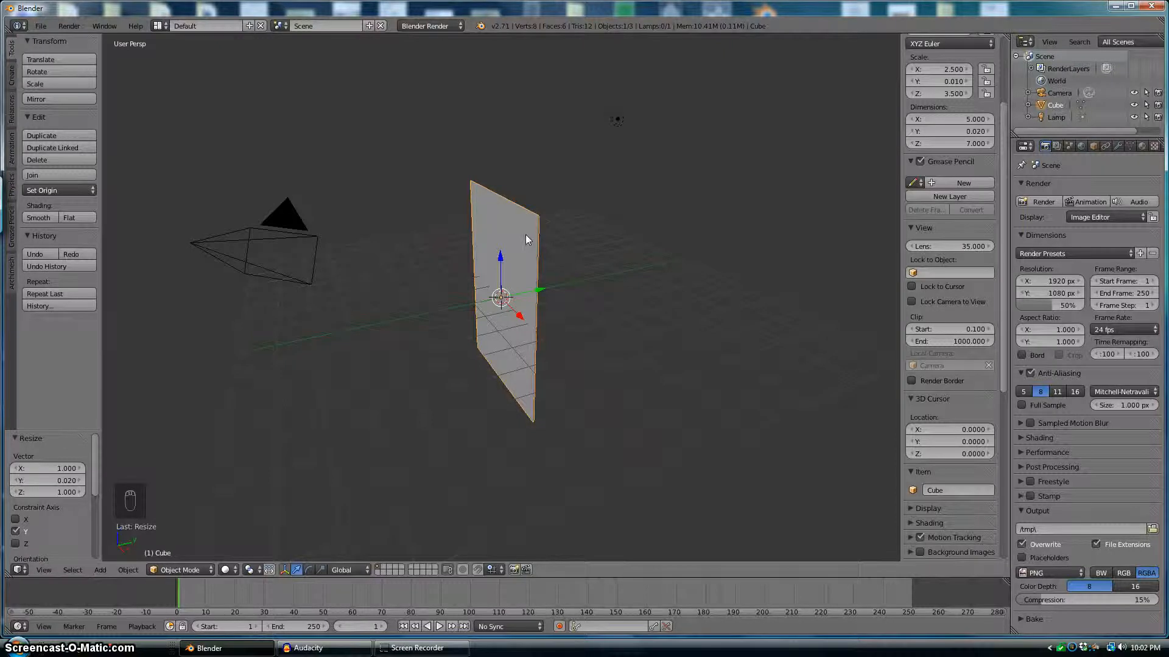
Step: In edit mode, with a front wireframe view, extrude the panel's right side outward into a thin border strip
key(KP_1)
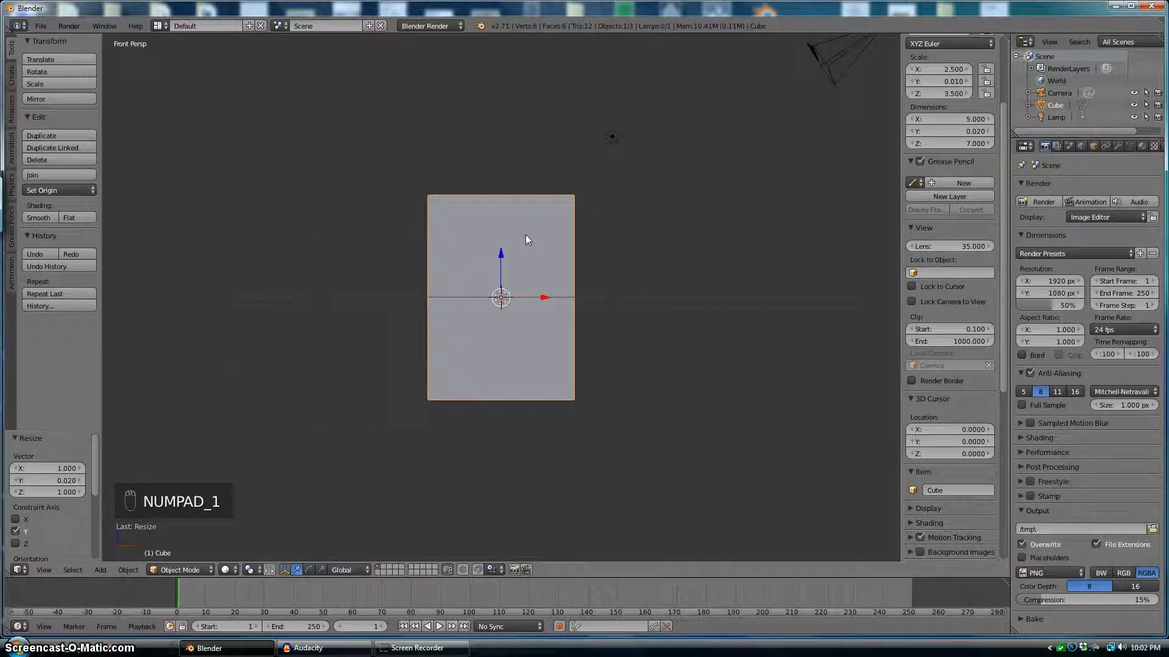
key(Tab)
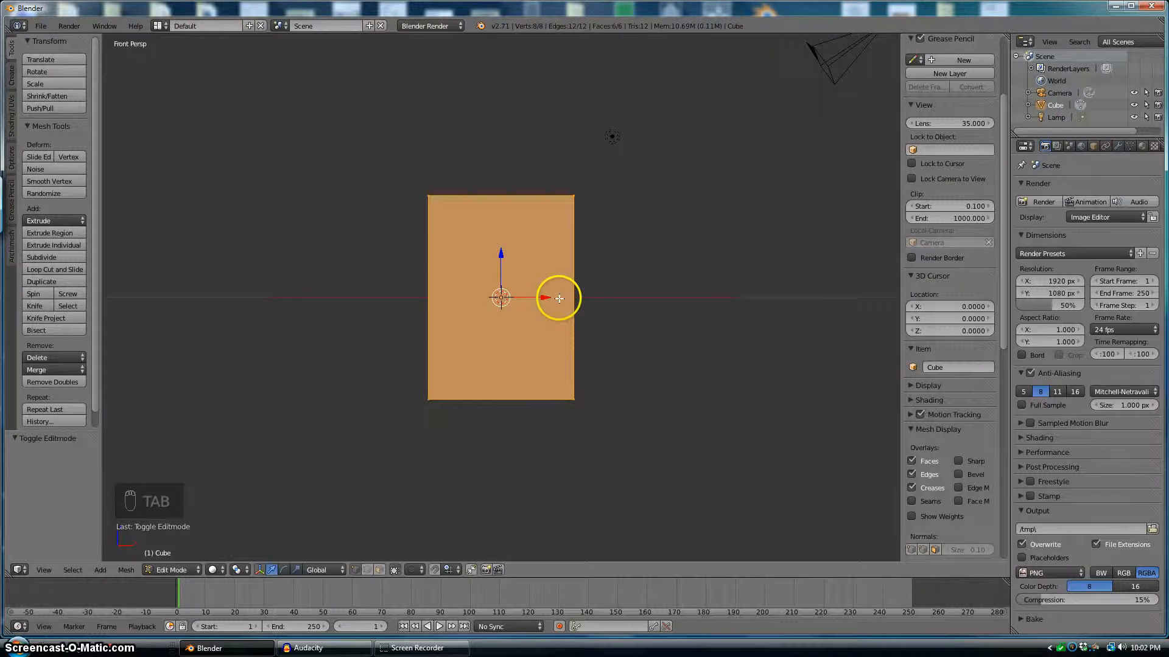
key(a)
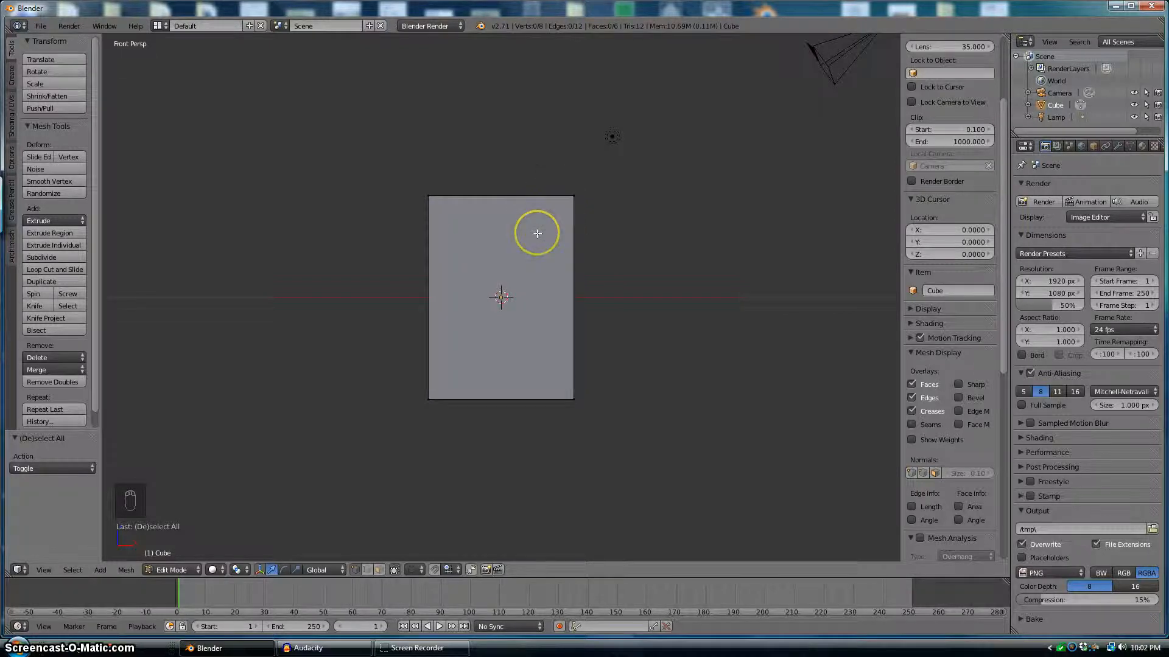
key(z)
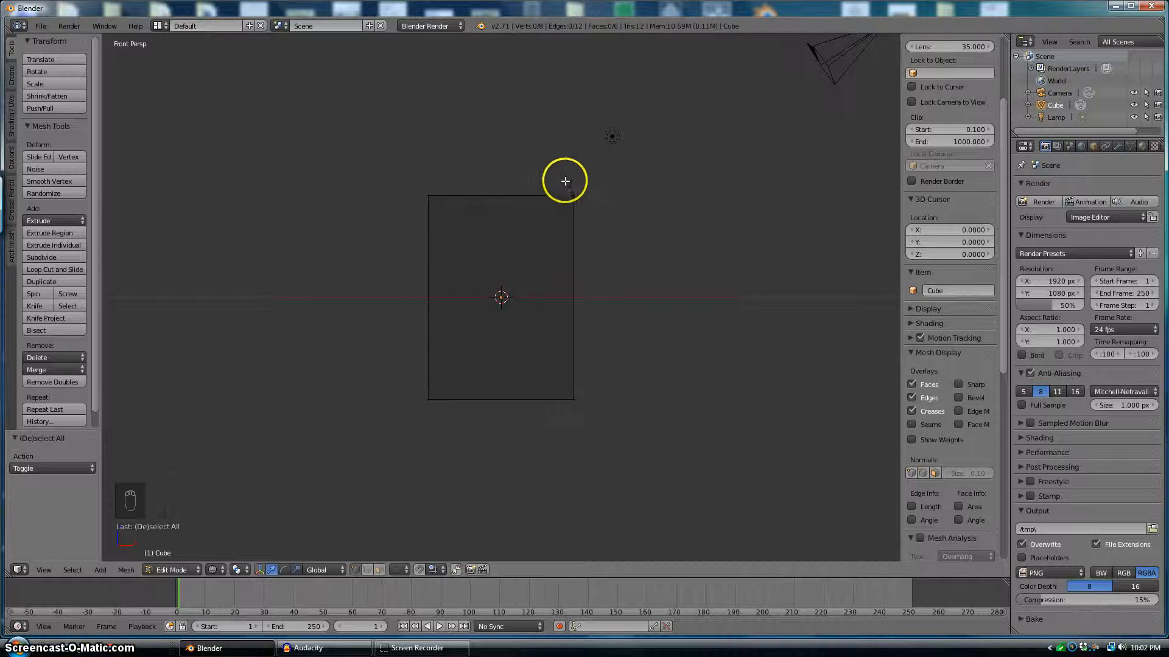
key(b)
drag(562, 173, 578, 423)
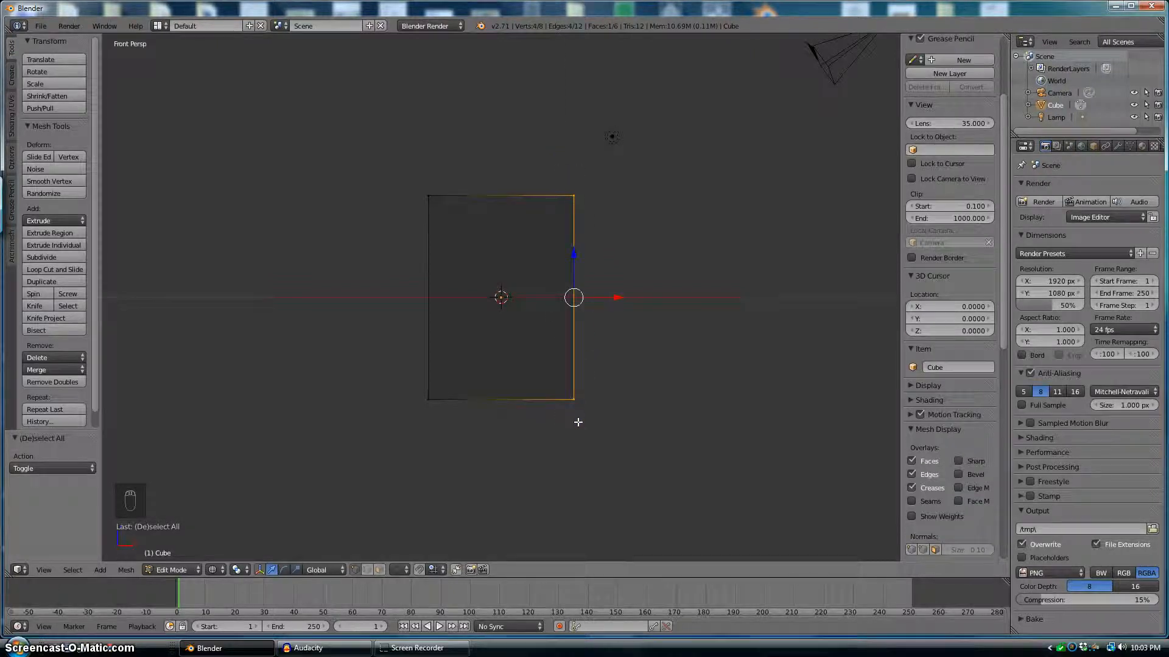
text(e)
text(.1)
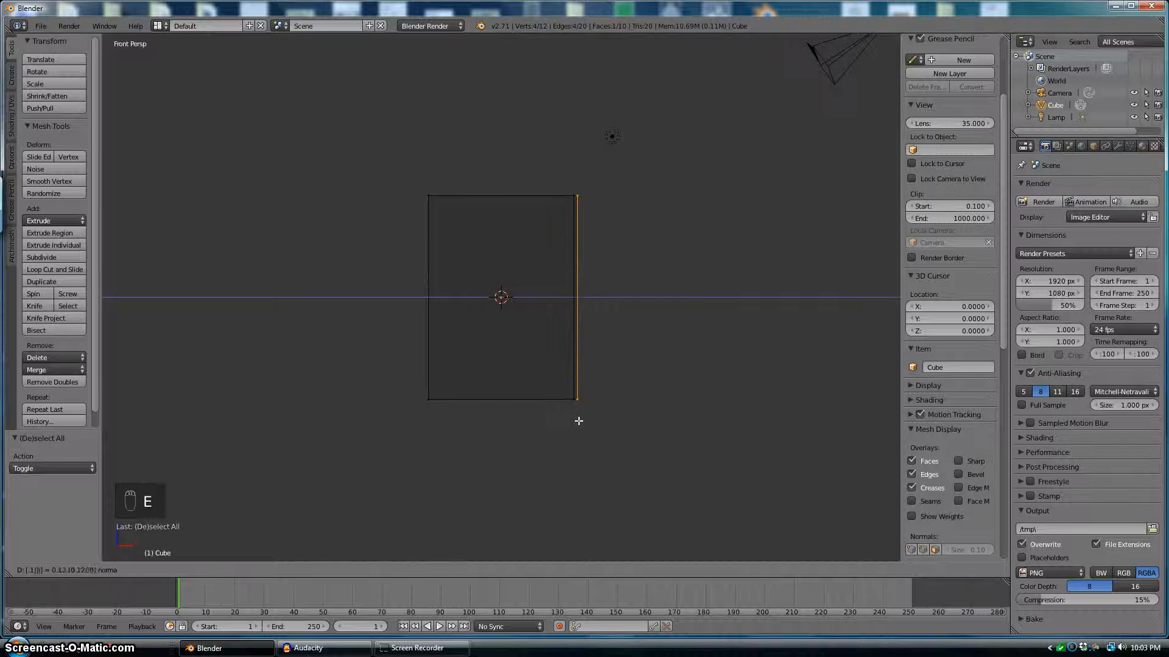
click(577, 406)
Step: Extrude the panel's left side outward by 0.125
key(a)
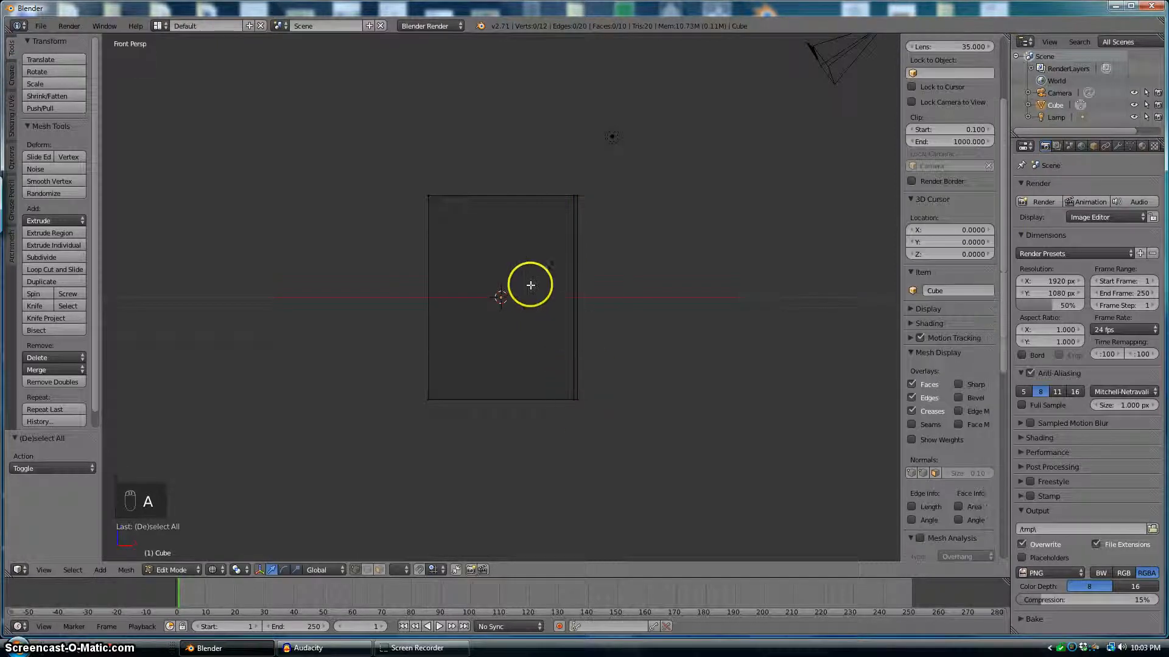
key(b)
drag(417, 168, 420, 214)
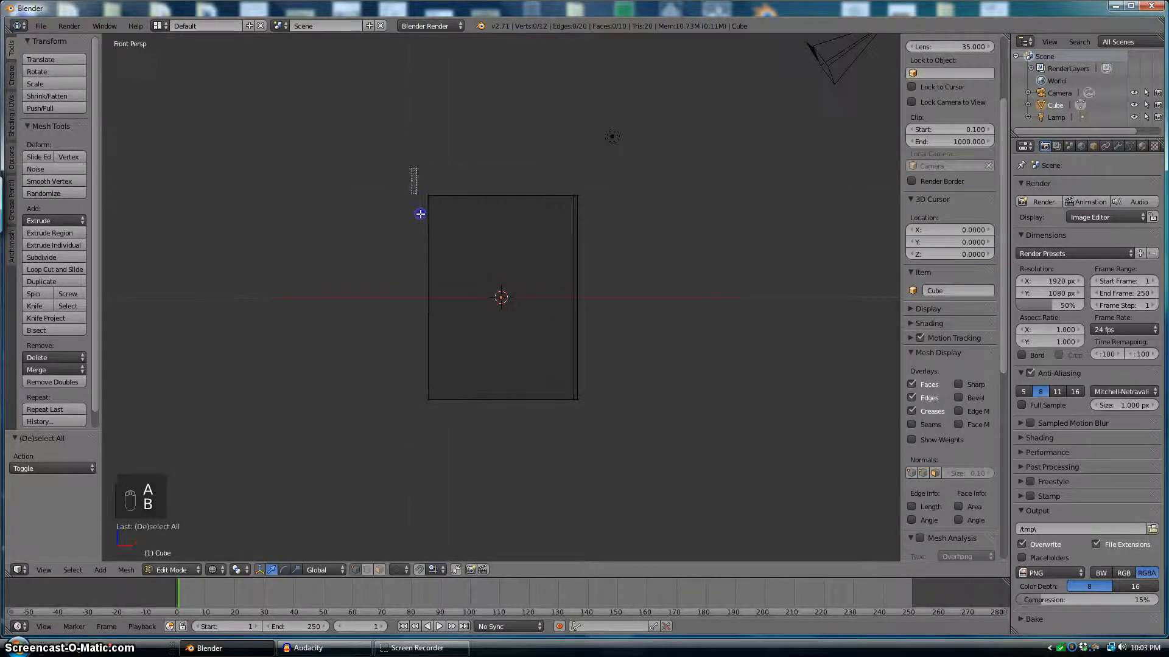
drag(426, 338, 432, 430)
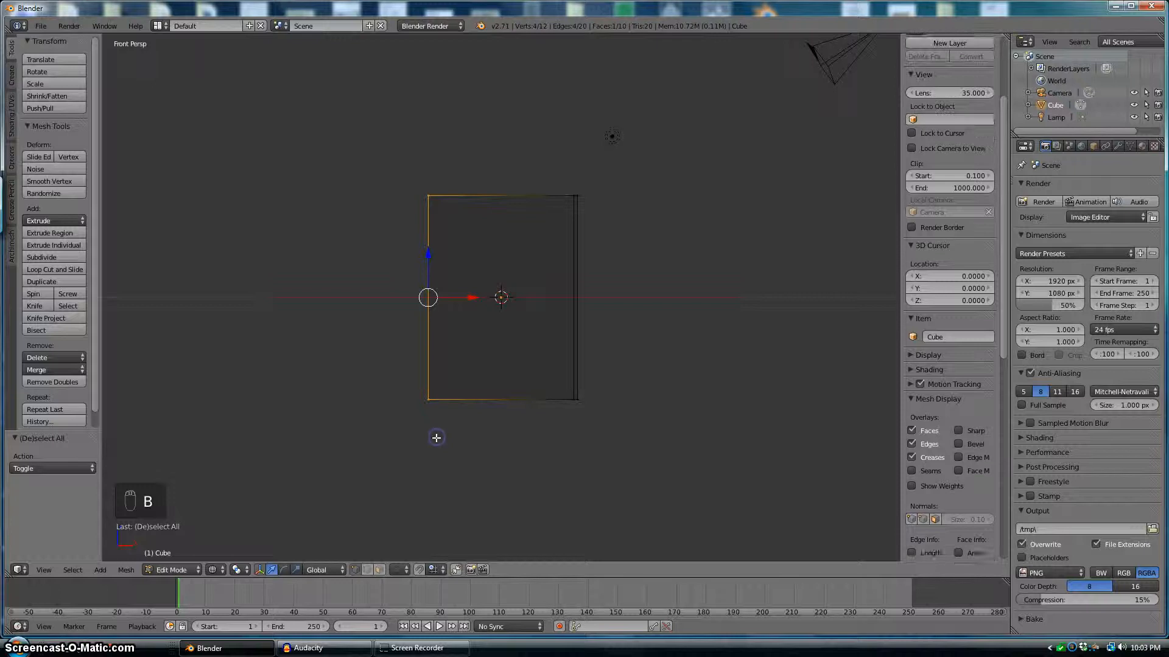
key(e)
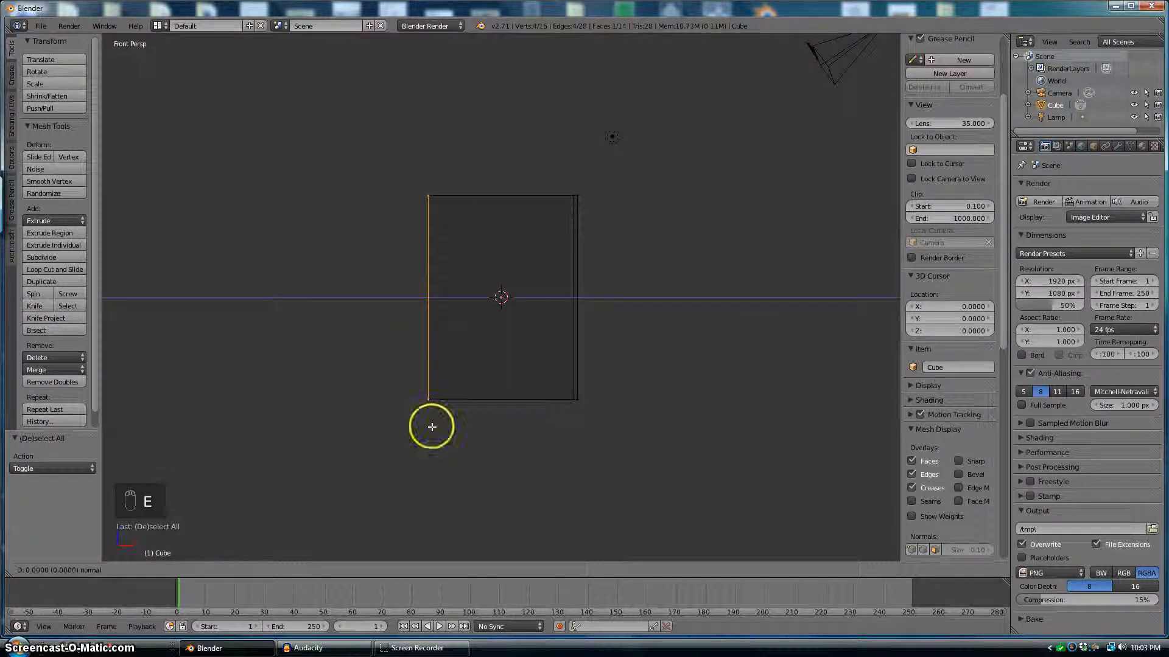
click(432, 426)
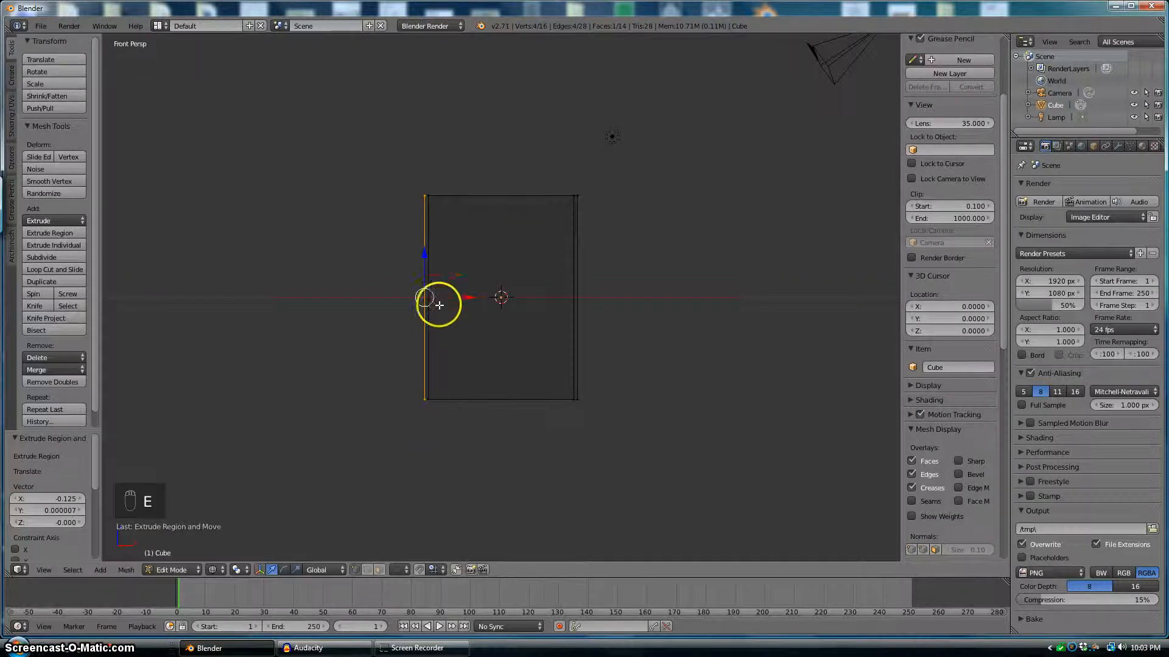
Step: Extrude the panel's whole top edge, including both side strips, upward by 0.125
key(a)
key(b)
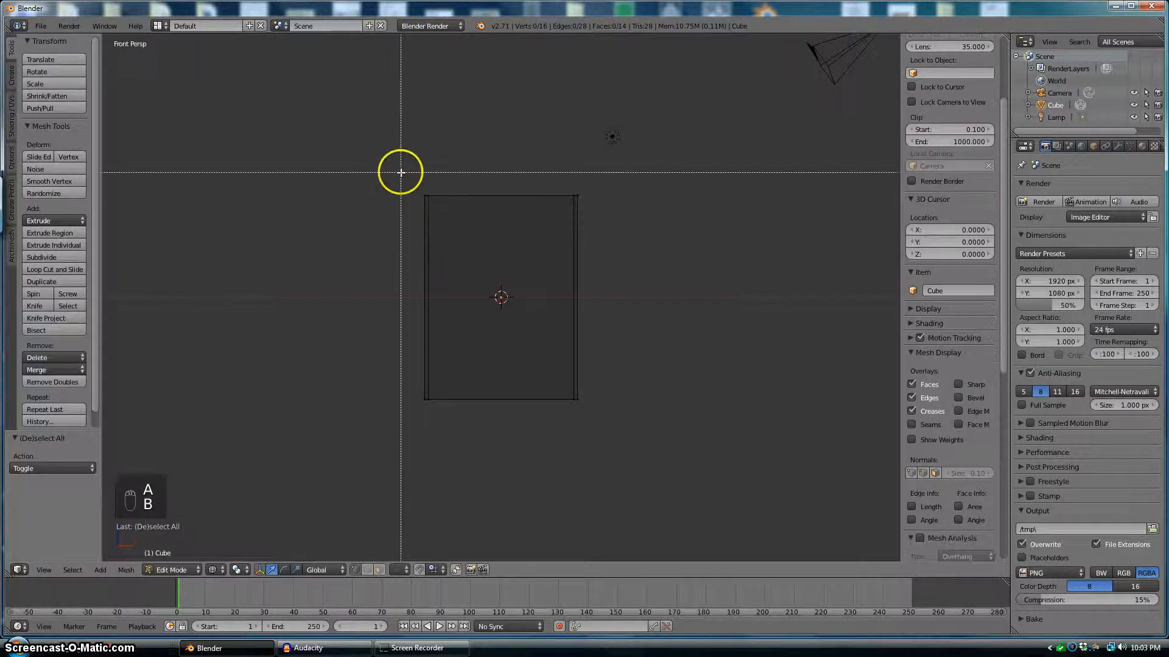
drag(413, 180, 606, 212)
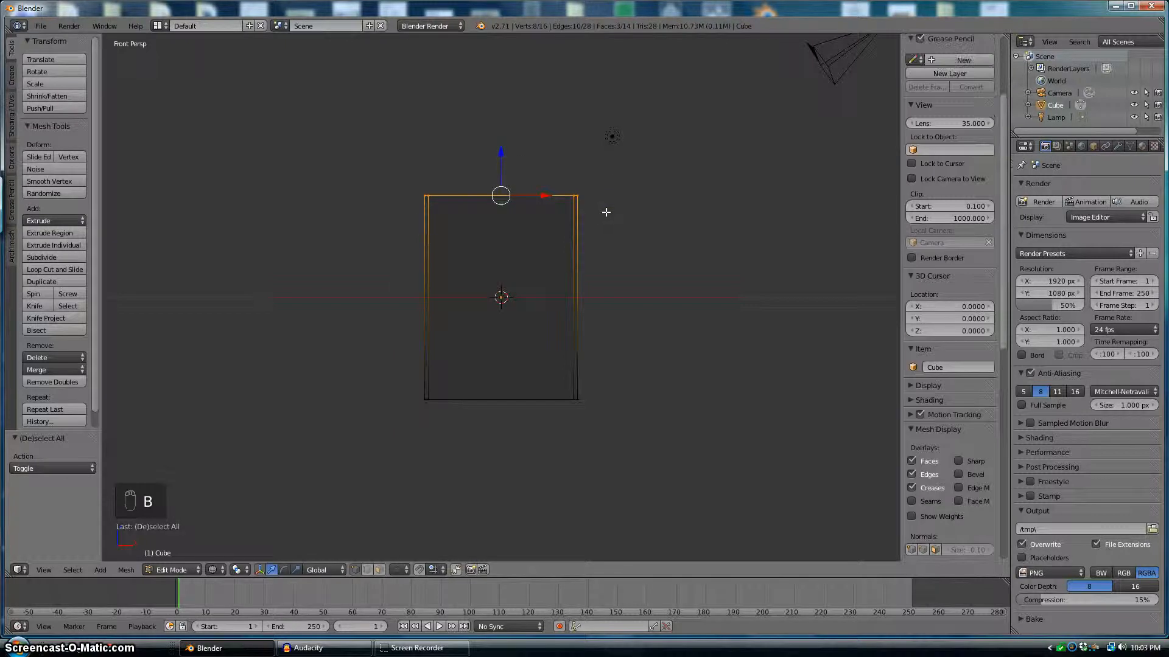
text(e.12)
key(Return)
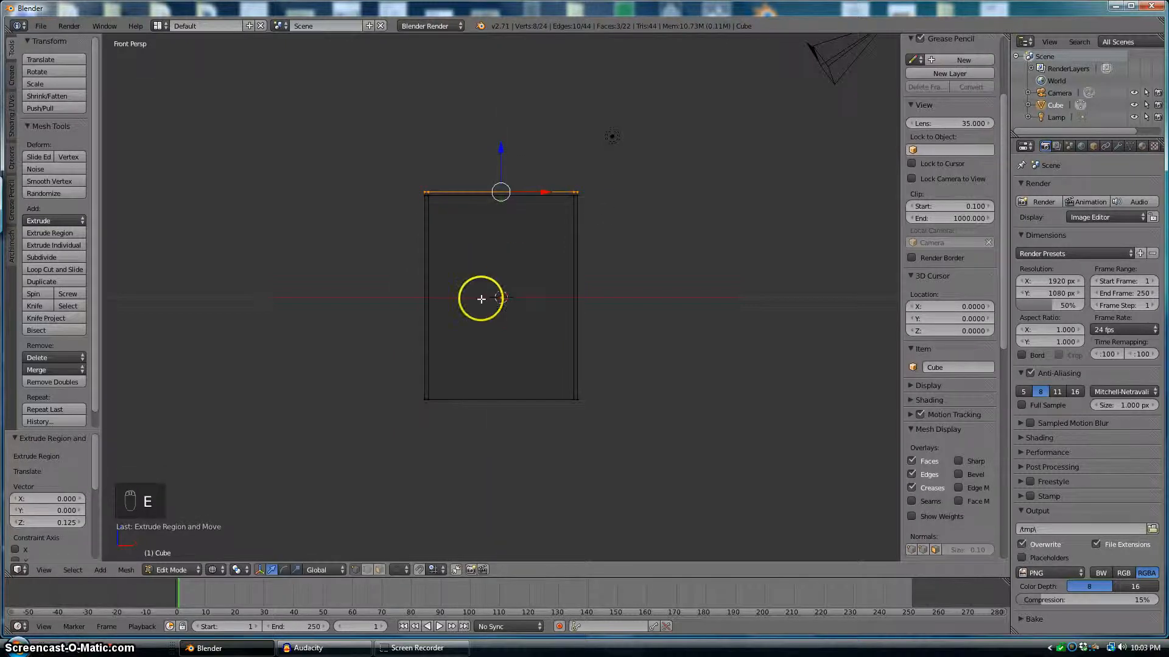
Step: Extrude the panel's whole bottom edge, including both side strips, downward by 0.125
key(a)
key(b)
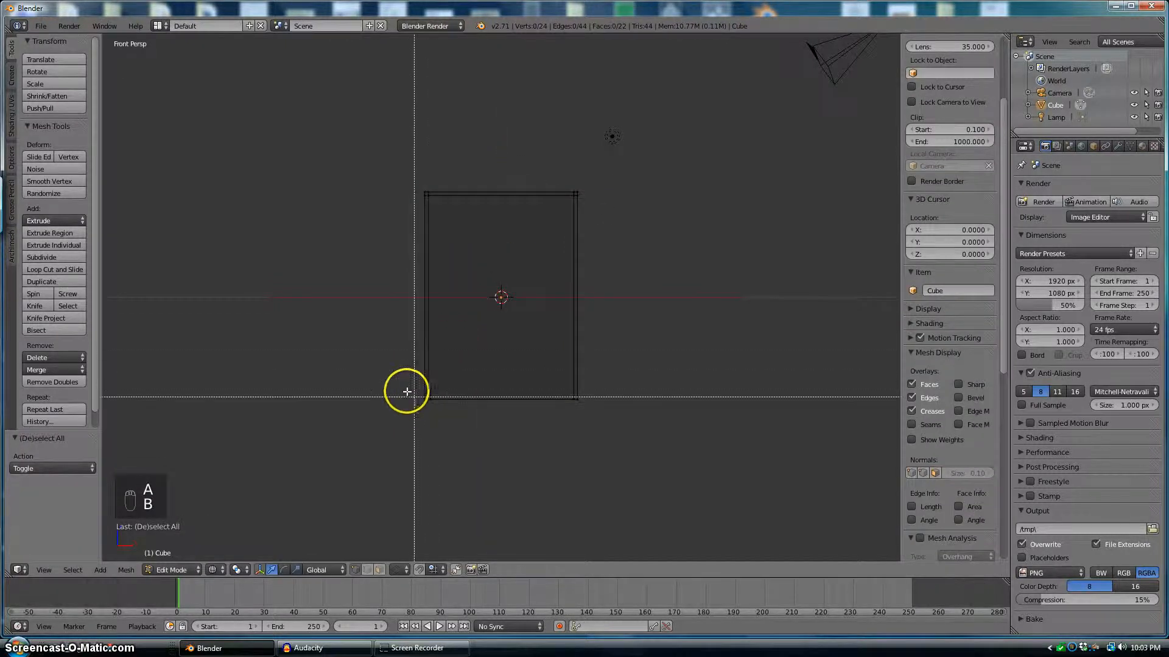
drag(406, 391, 404, 389)
drag(480, 401, 587, 415)
key(e)
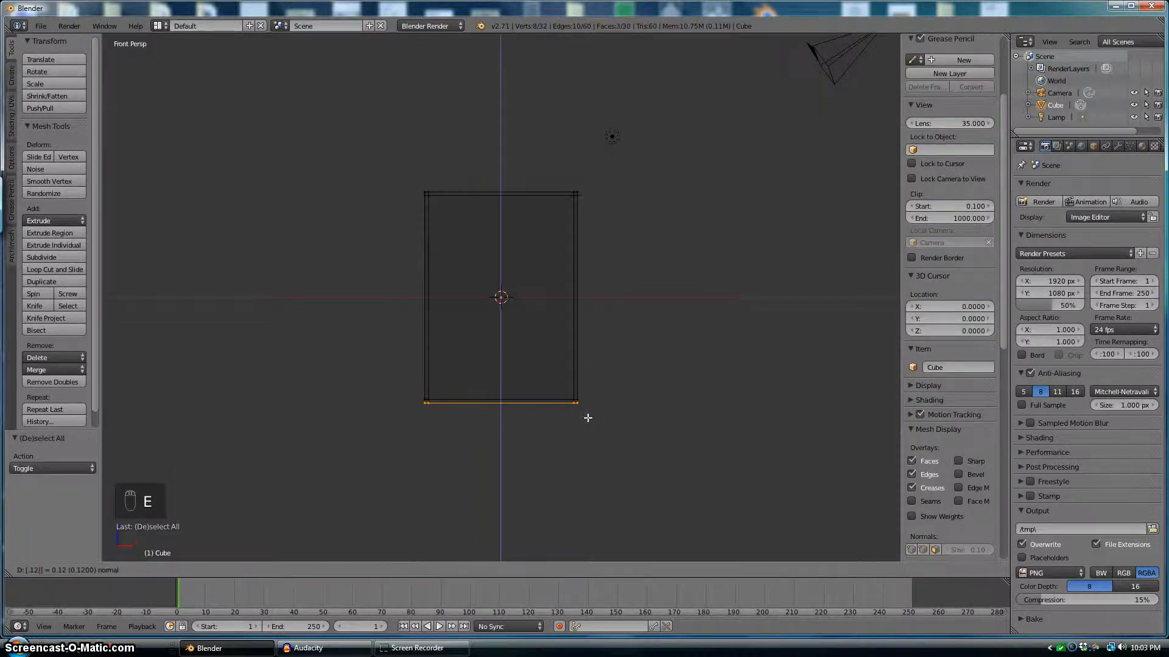
click(587, 417)
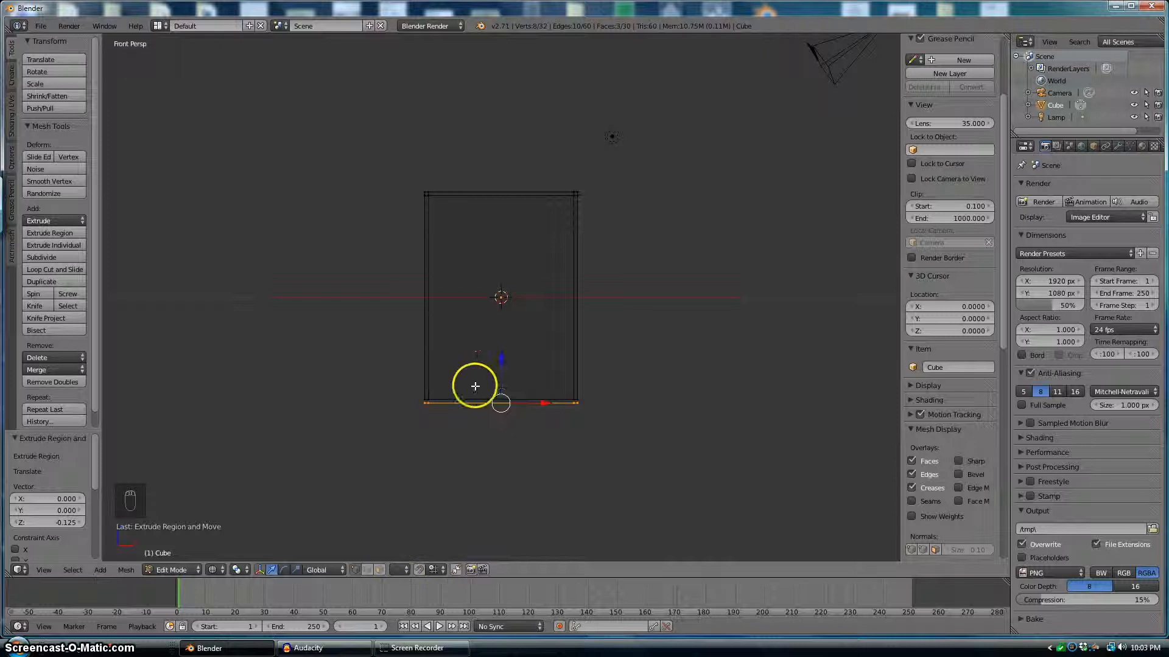
Step: Return to solid shading with face selection and select the panel's large central front face
key(z)
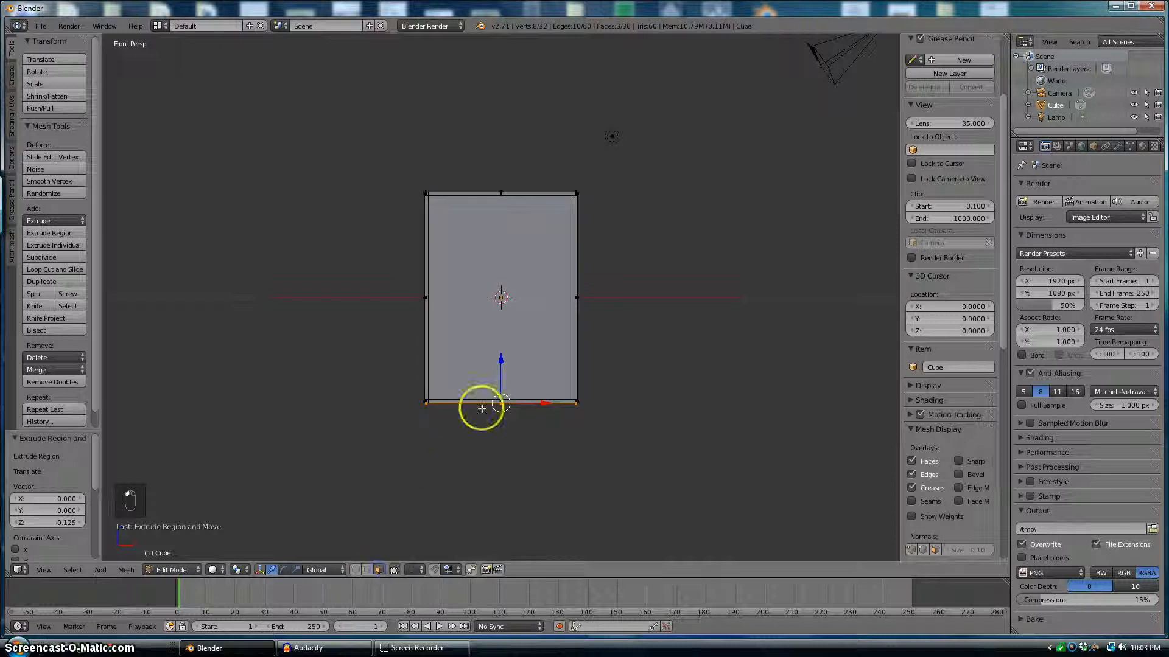
right_click(498, 299)
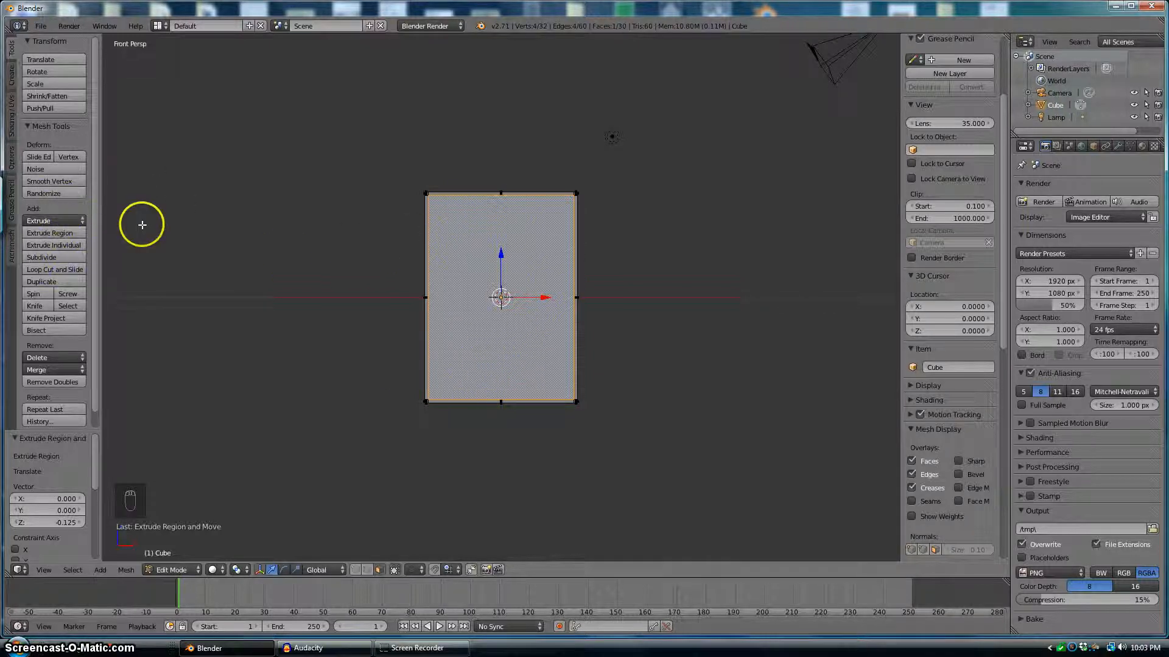
Step: Hide both side panels, split the 3D view side by side, and make the left area a UV/Image Editor
key(t)
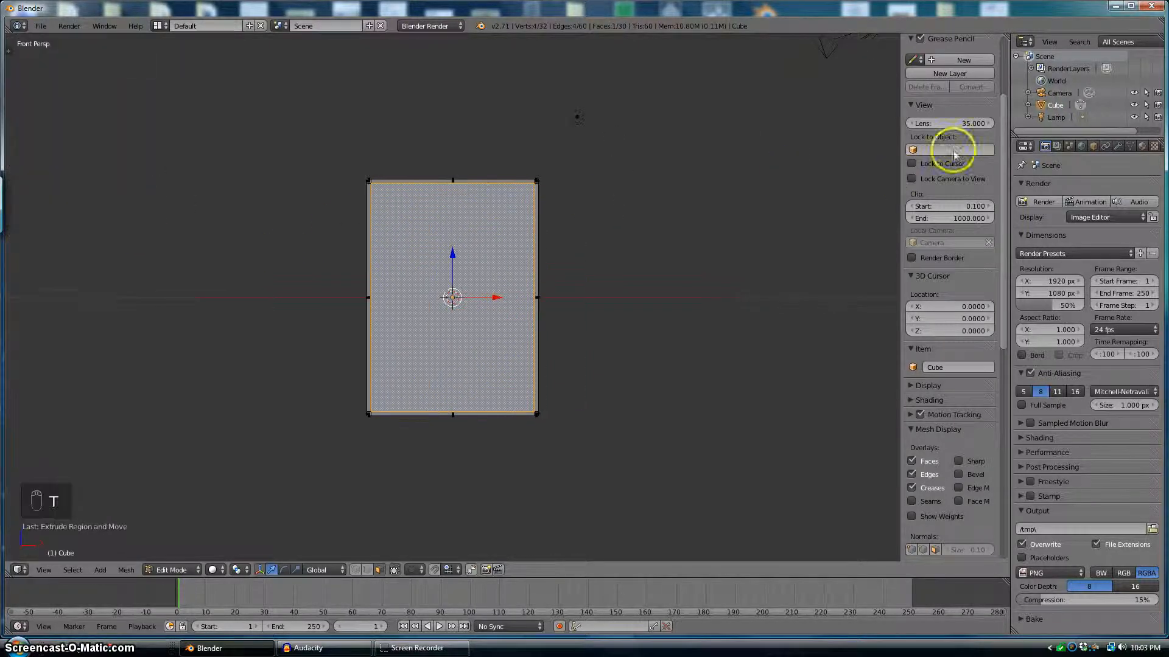
key(n)
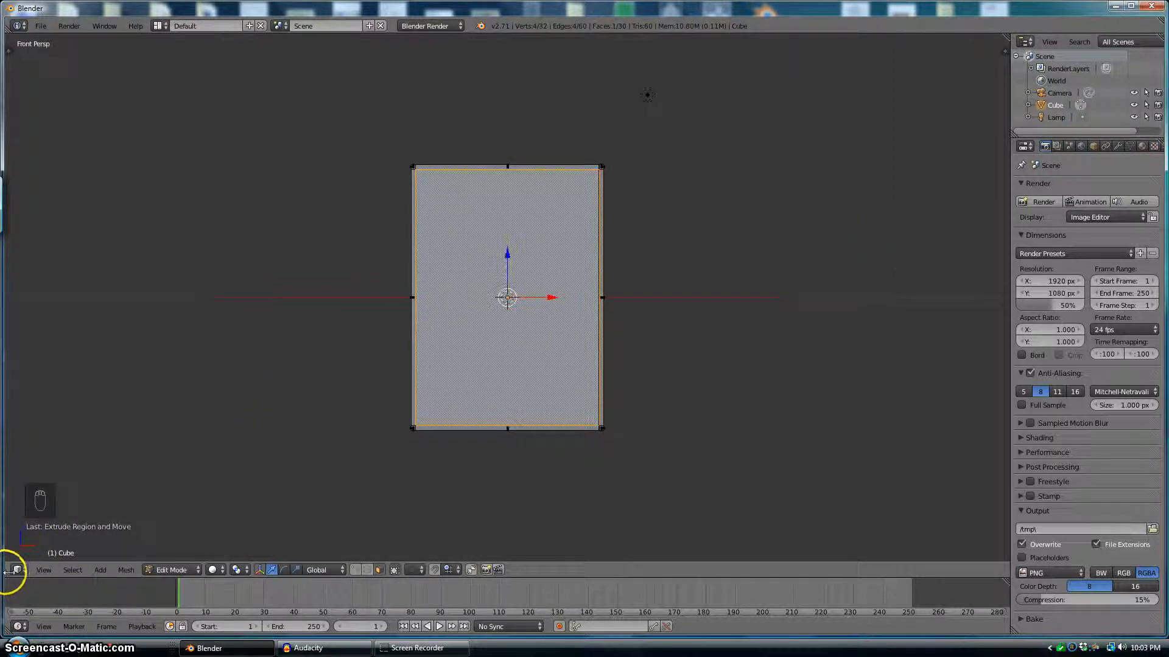
drag(100, 579, 486, 540)
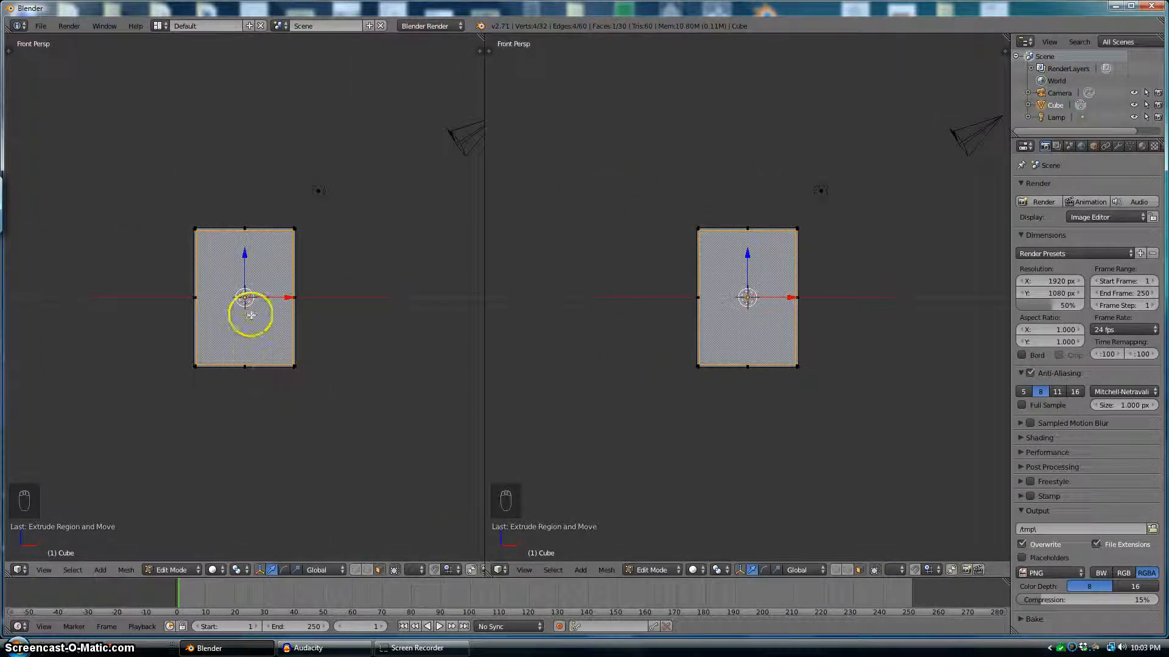
click(21, 572)
click(37, 476)
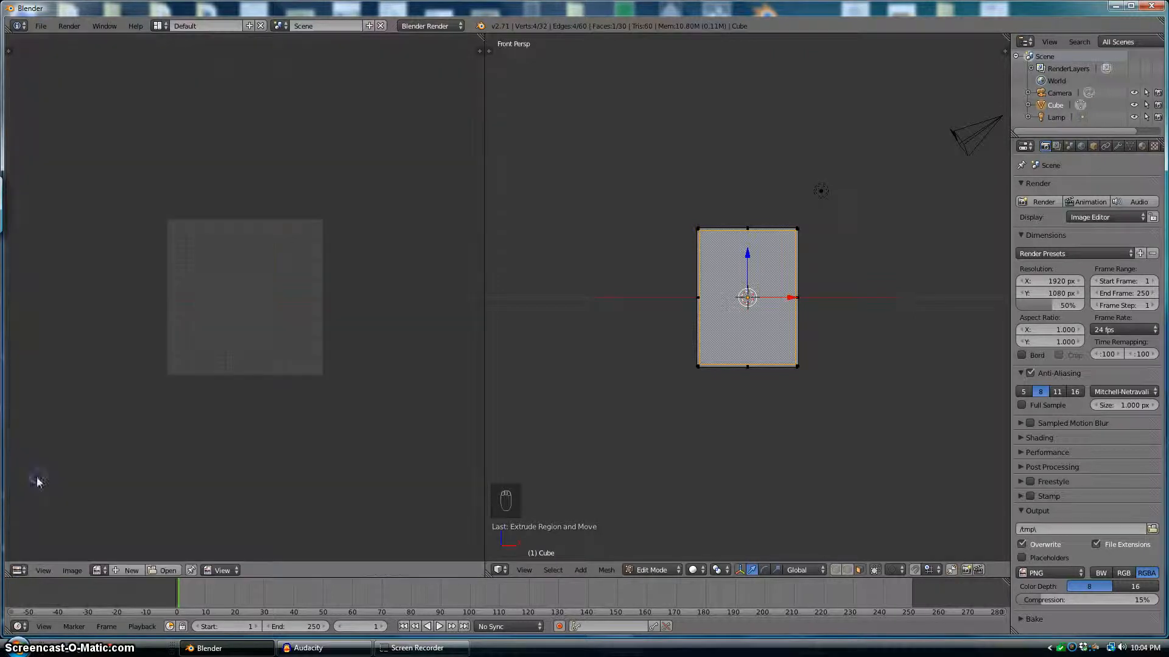
Step: Open the pink coat PSD photo from the recent Easter folder in the image editor
click(160, 570)
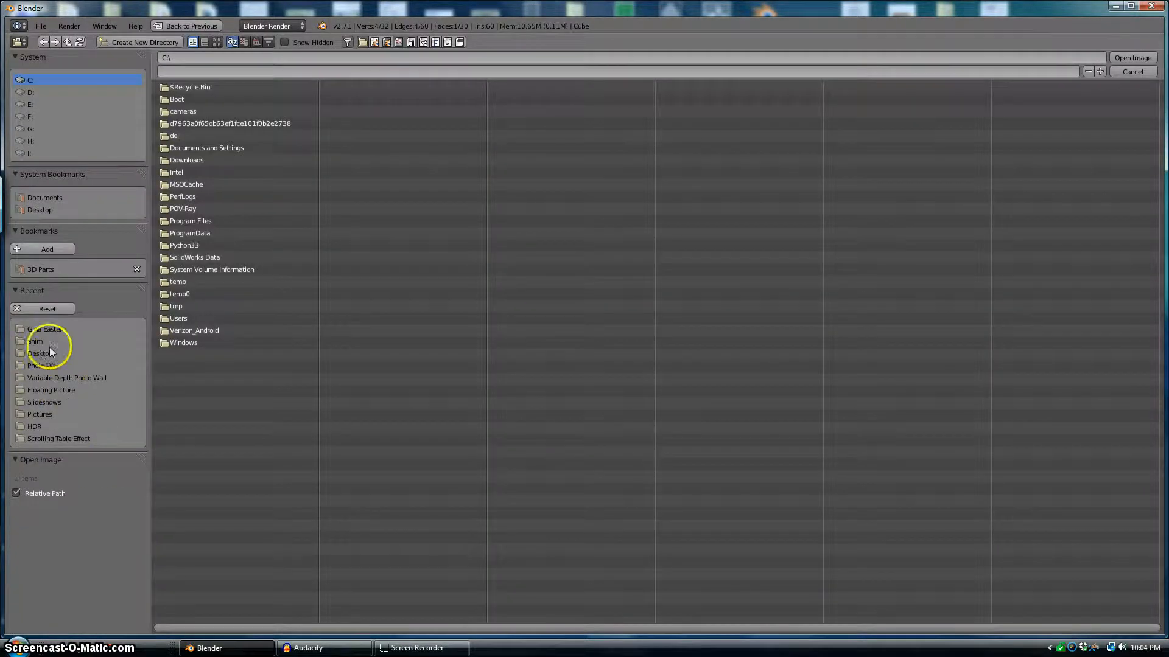
click(47, 328)
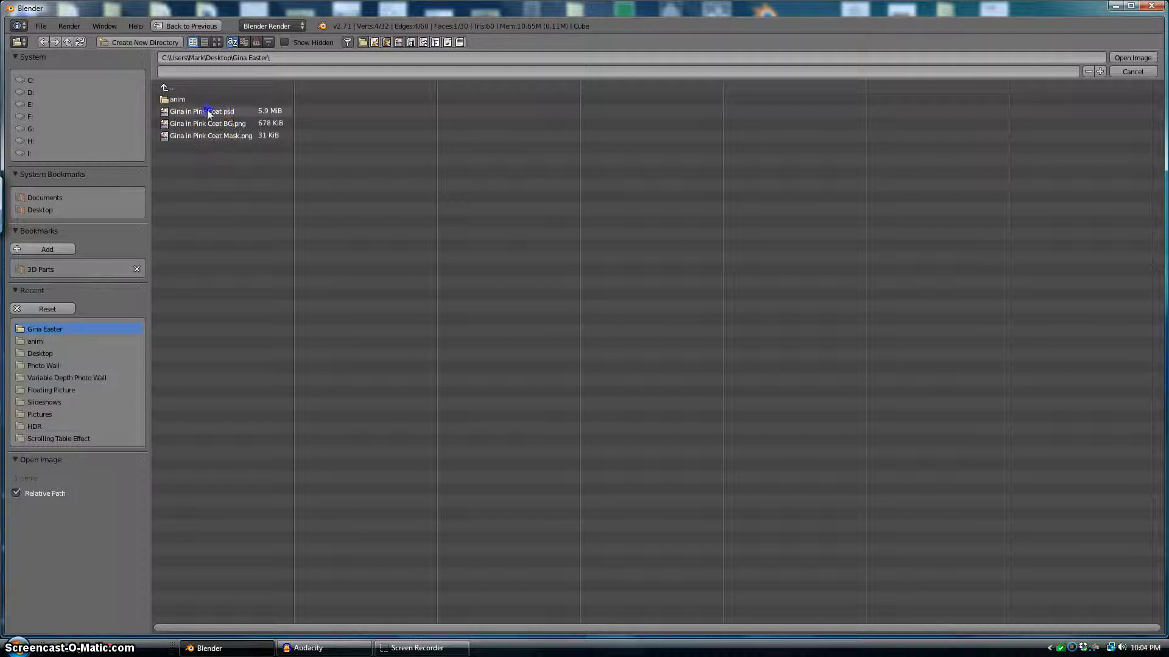
click(1126, 58)
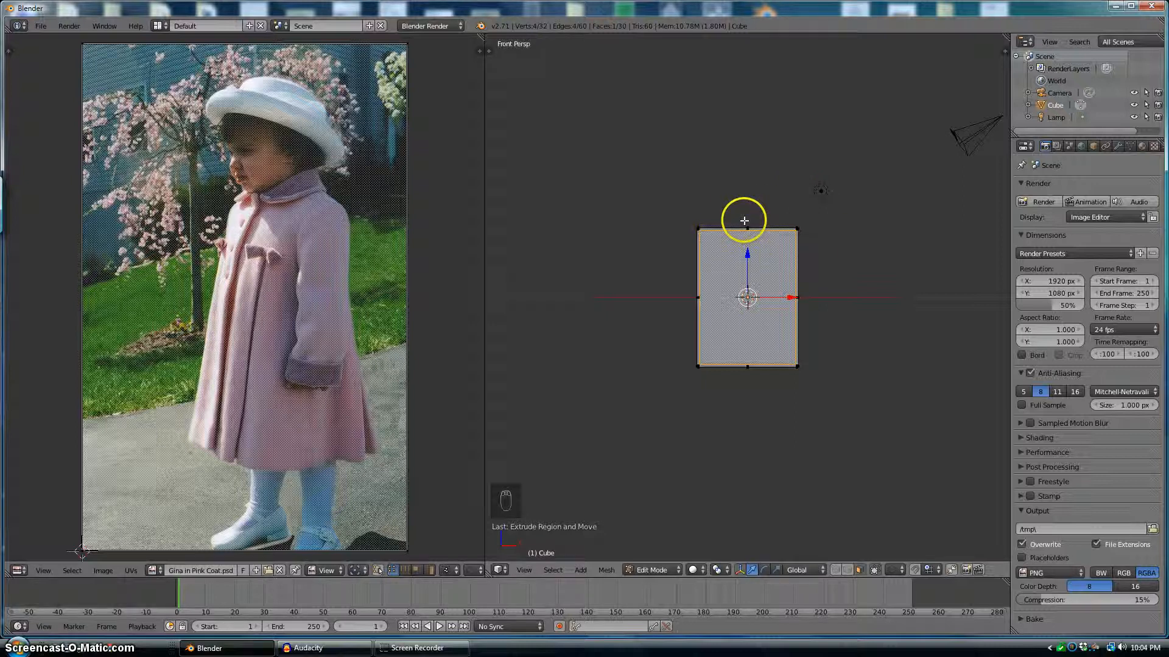
Step: Unwrap the panel's large front face, select all of its UVs in the image editor, and reselect only that face
key(u)
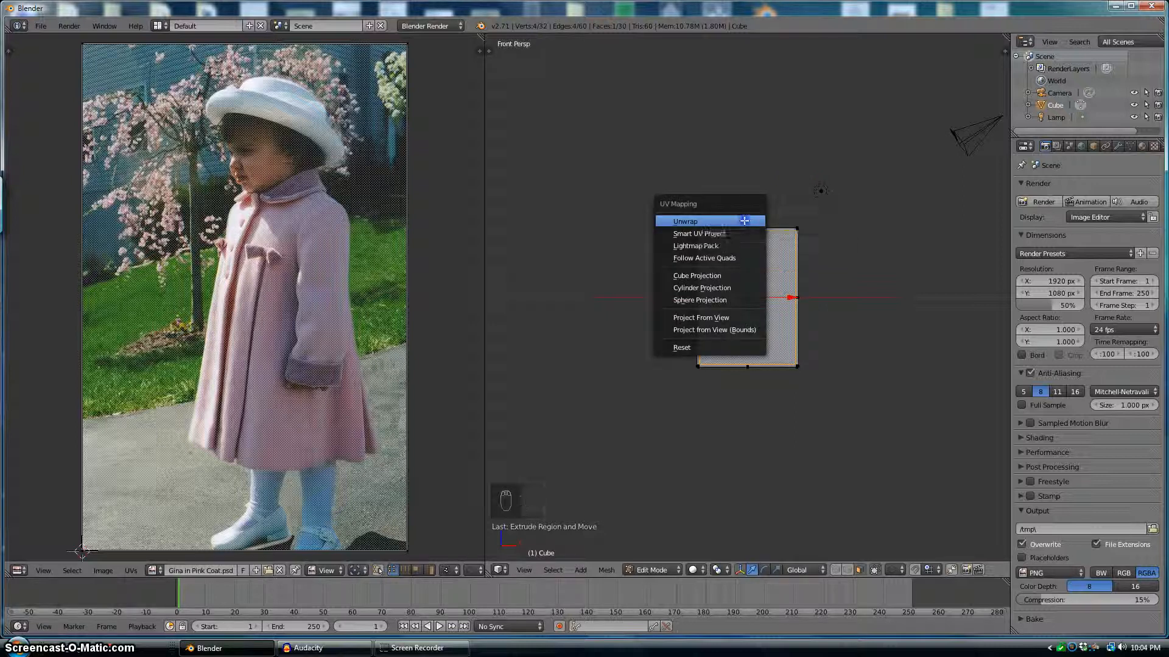
click(744, 221)
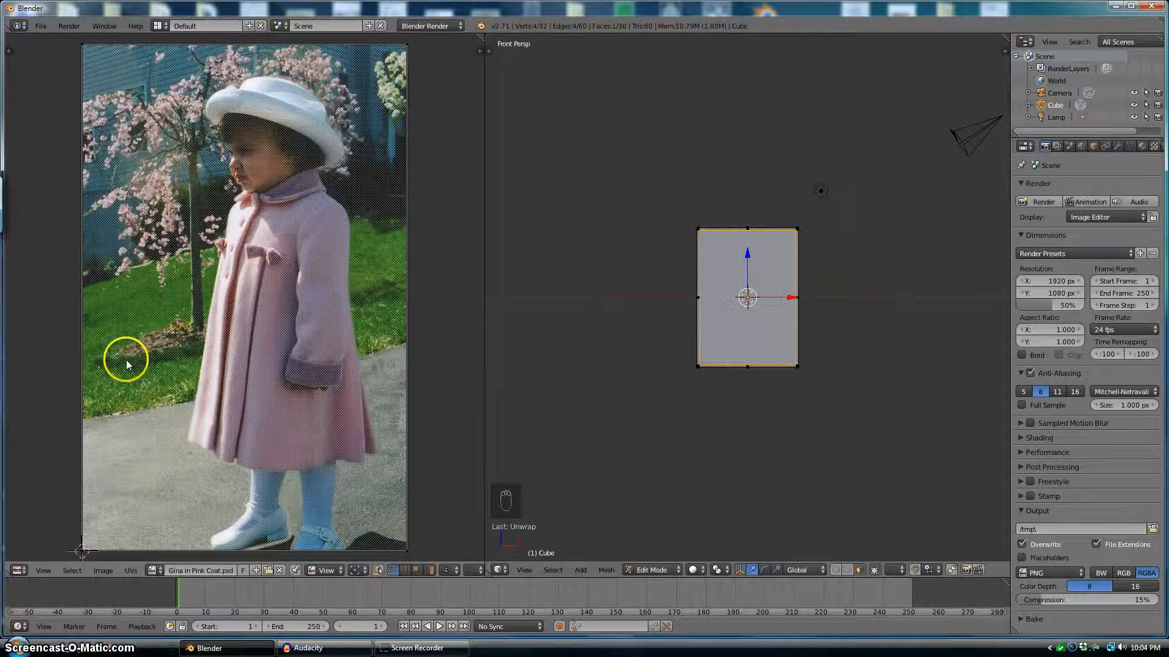
key(a)
key(a)
key(a)
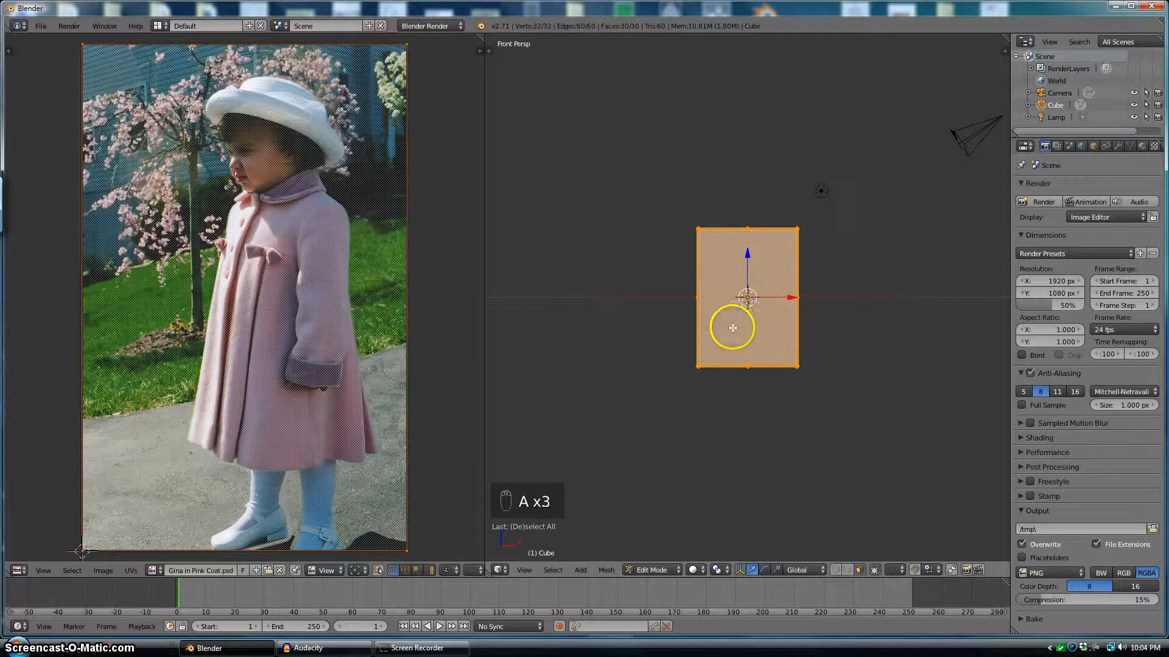
right_click(745, 300)
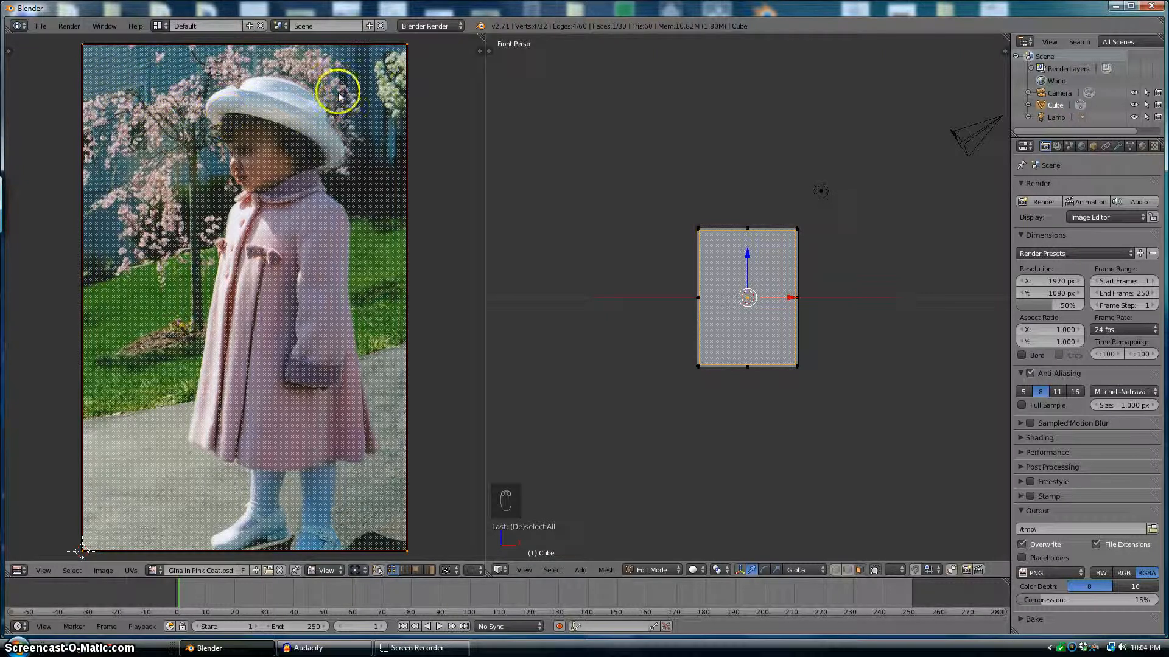
Step: Scale the front face's UV outline slightly smaller than the photo and move it down to the photo's bottom edge
key(s)
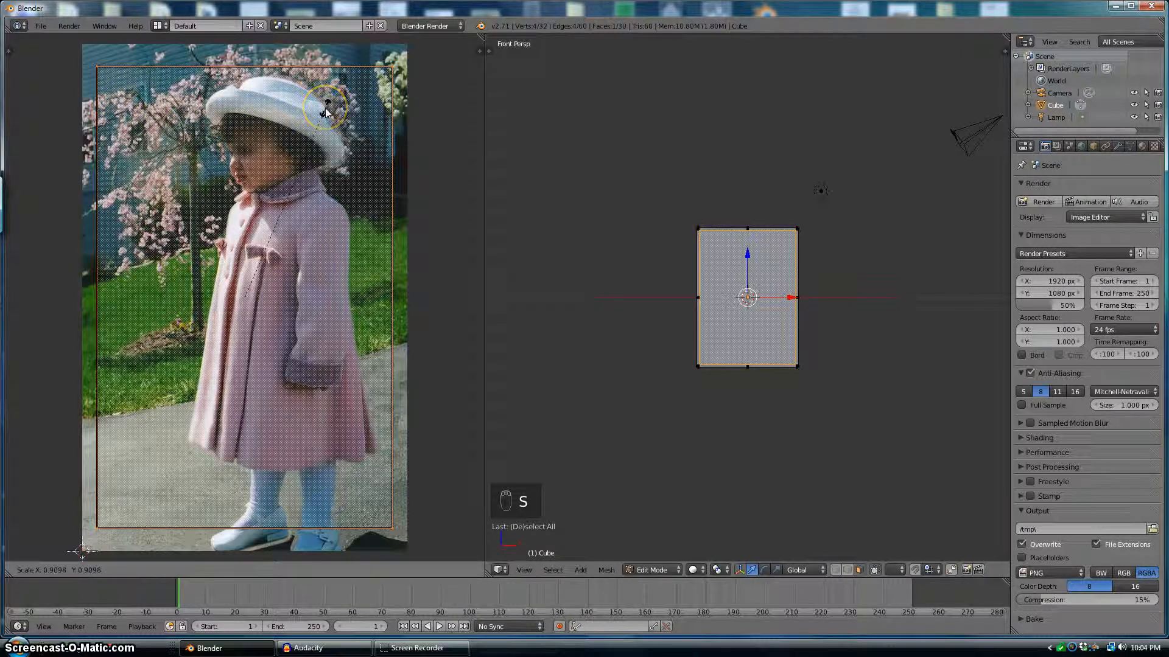
click(325, 110)
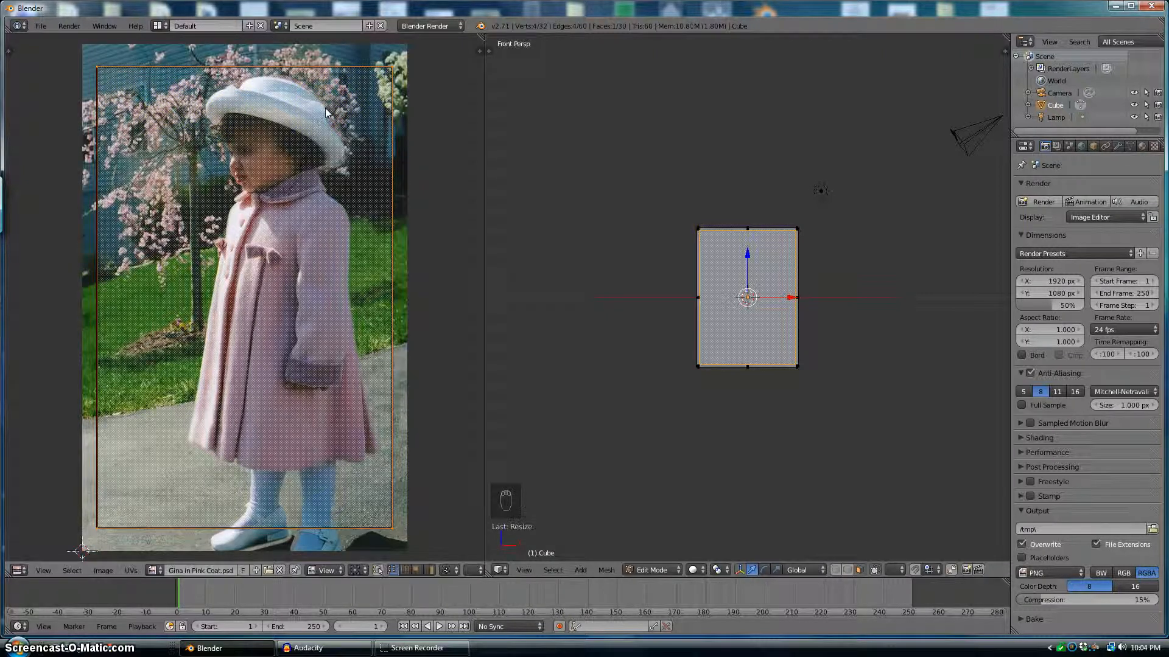
key(s)
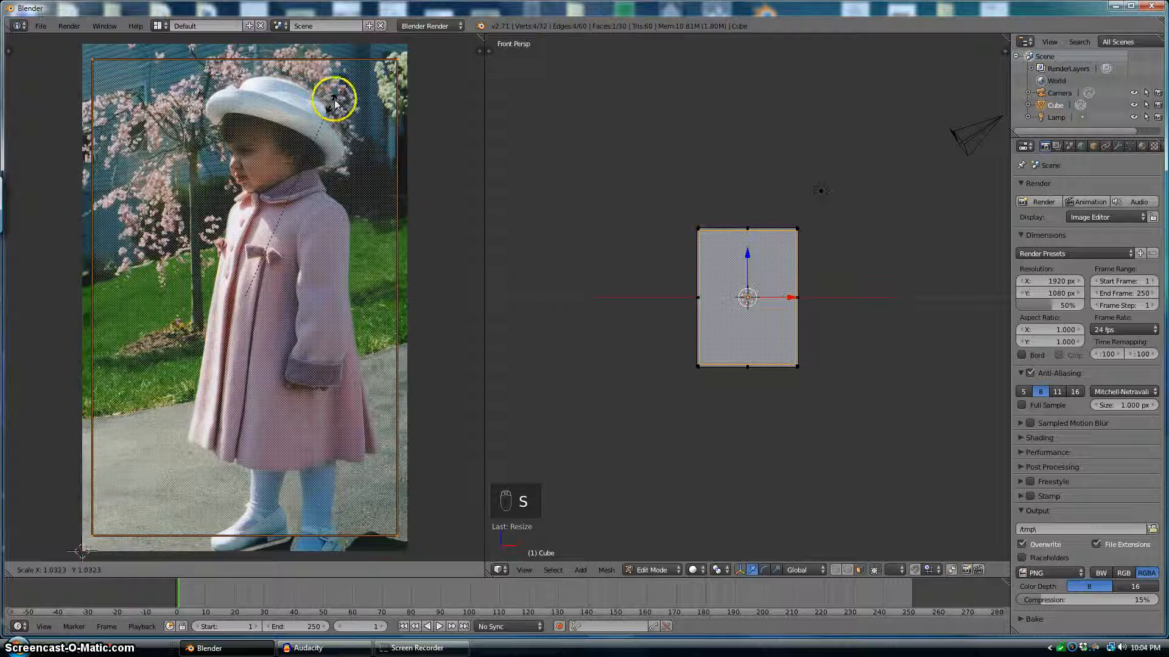
click(335, 100)
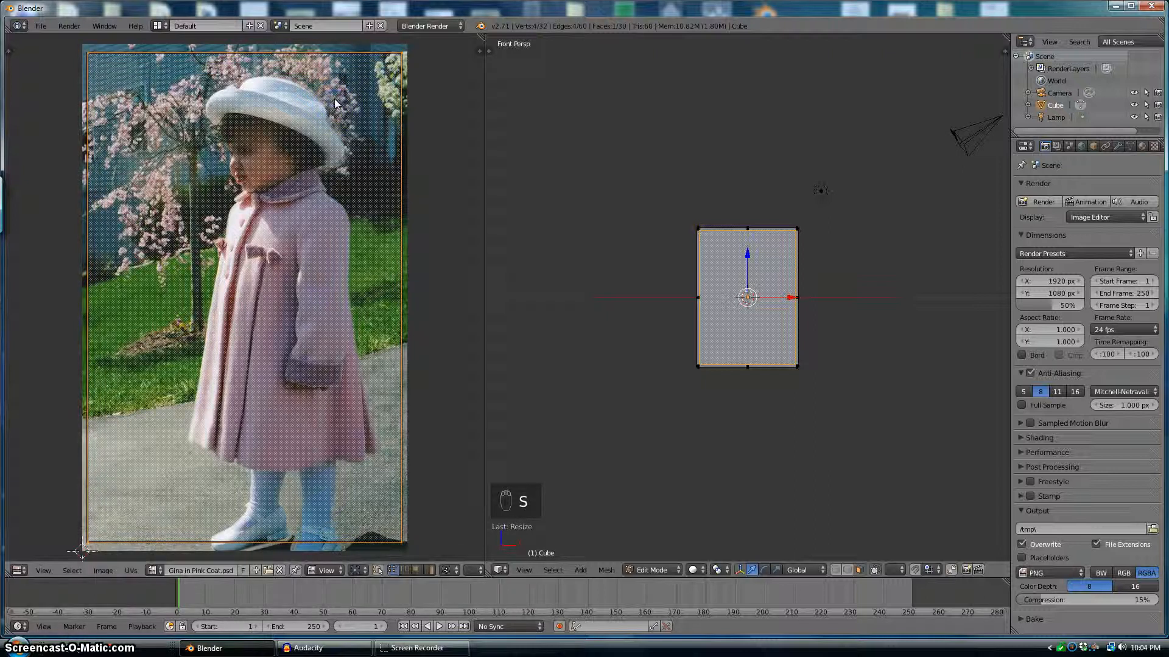
key(g)
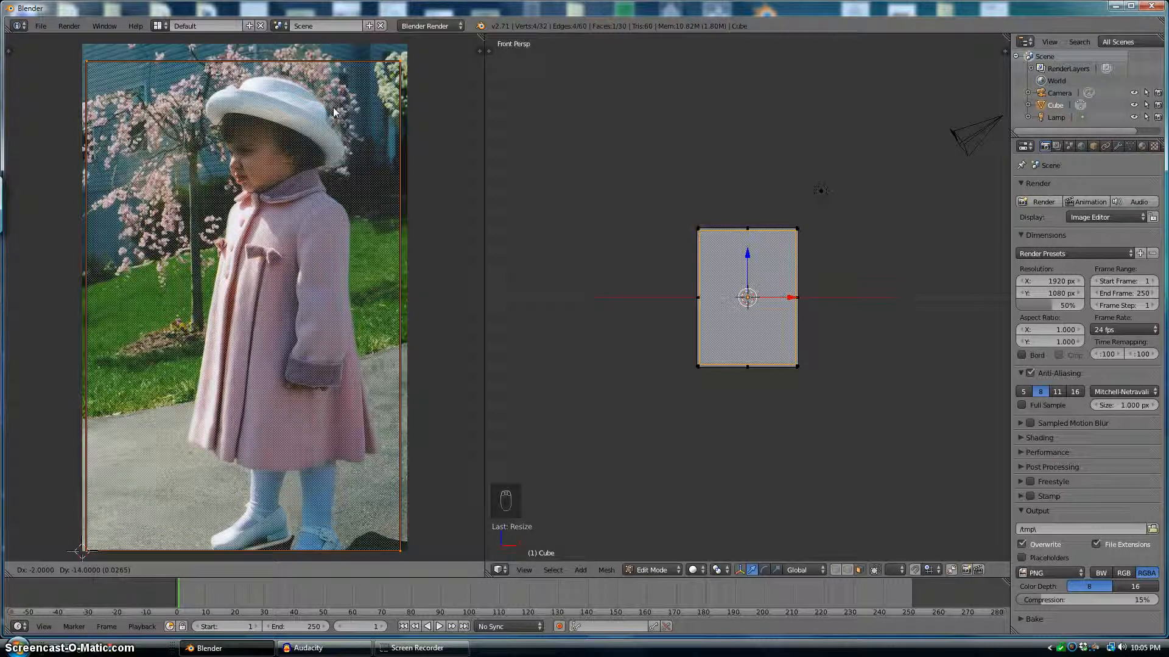
click(333, 112)
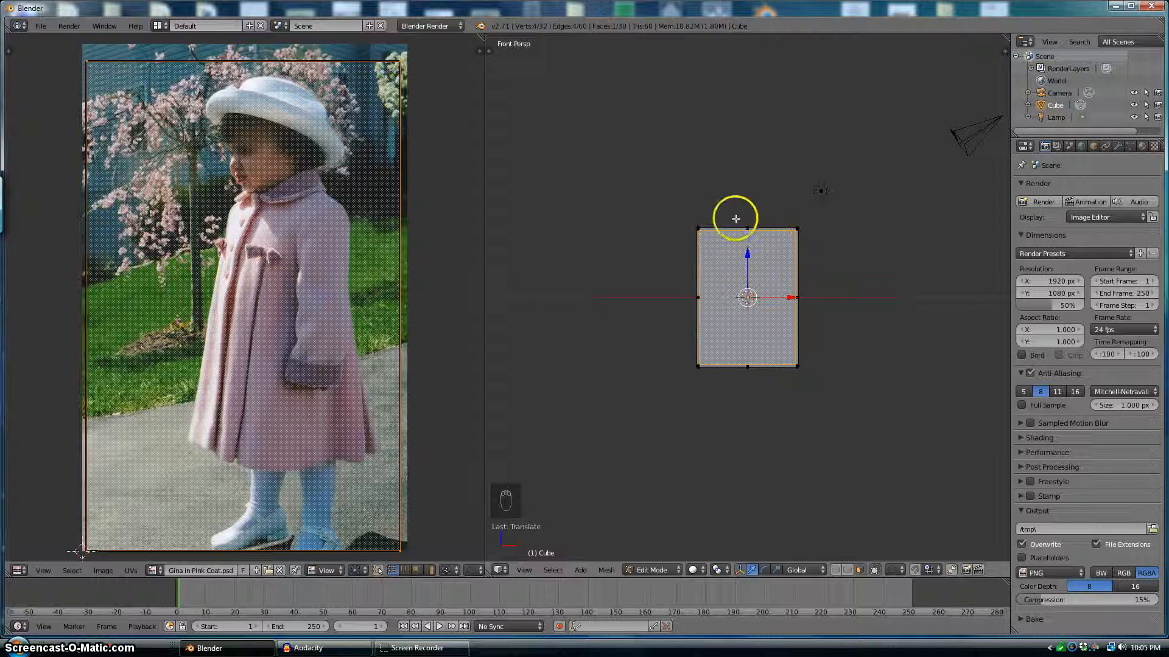
Step: Switch the render engine to Cycles Render and turn the panel's material into a node-based one named Photo
click(440, 27)
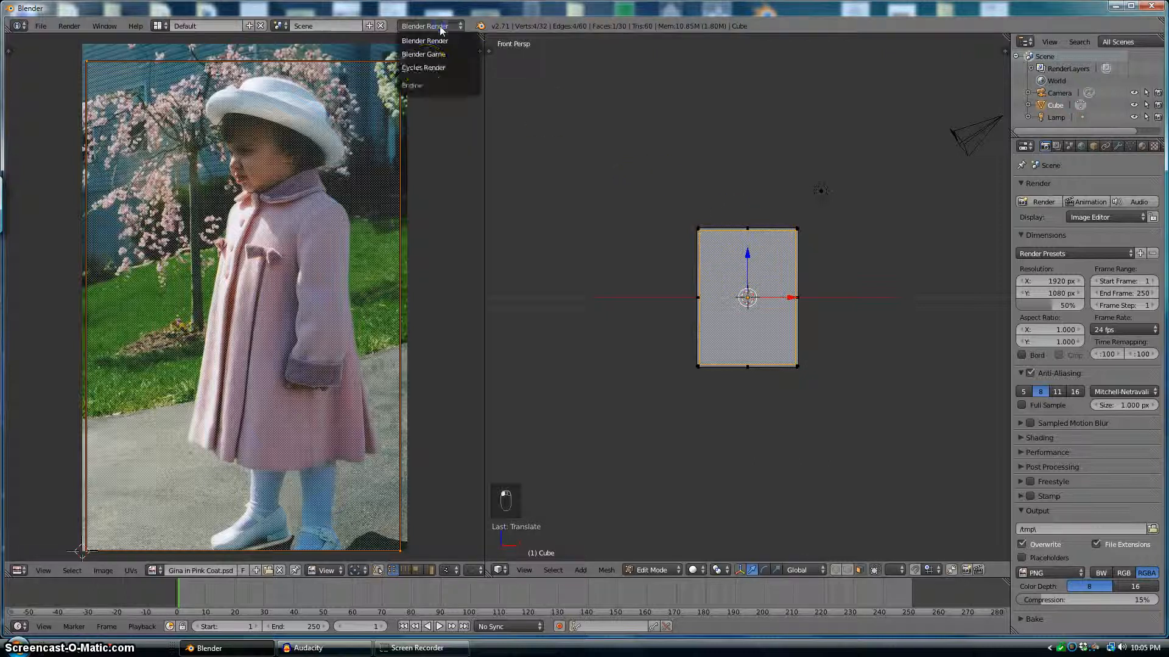
click(425, 67)
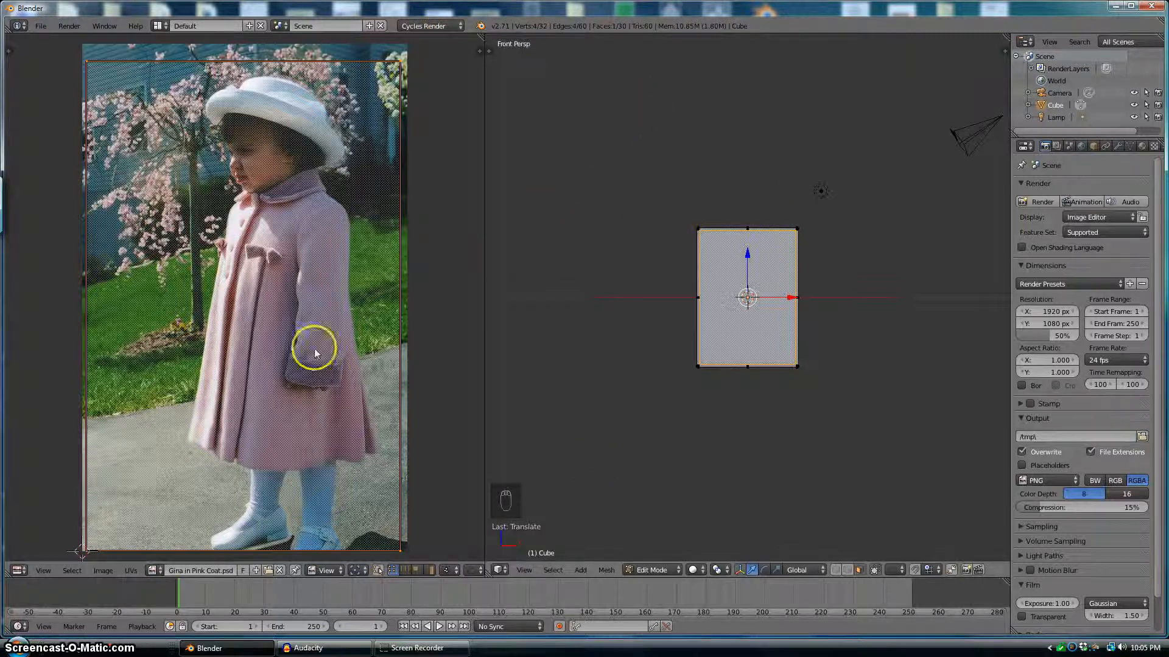
click(1142, 147)
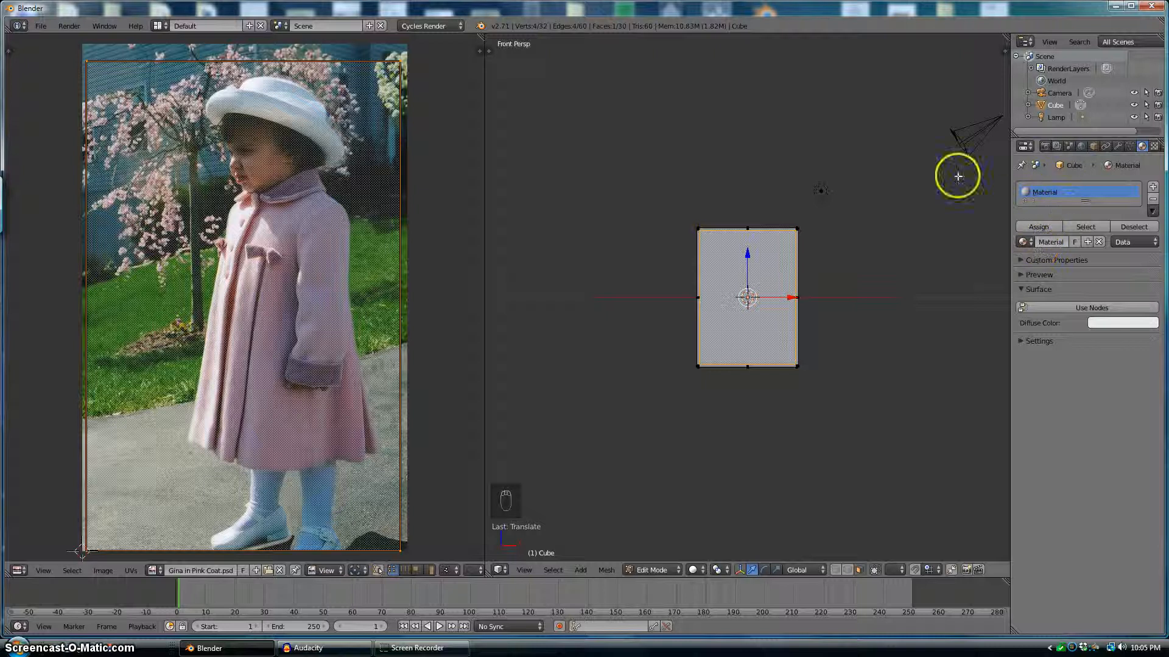
click(1050, 241)
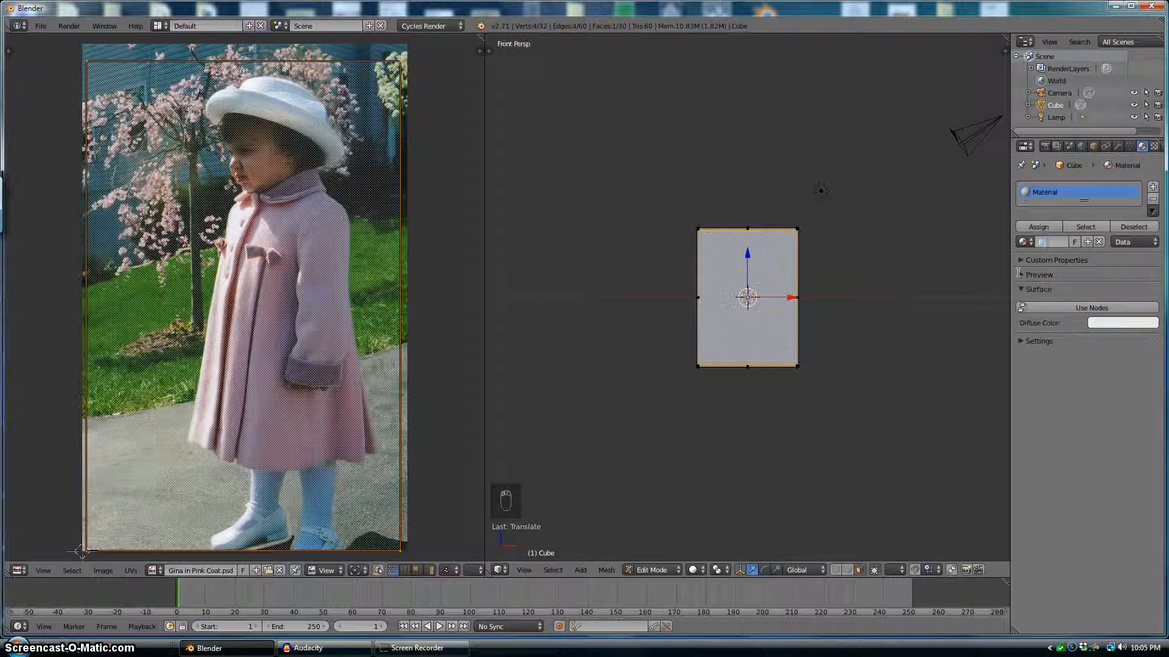
text(Photo)
click(1090, 308)
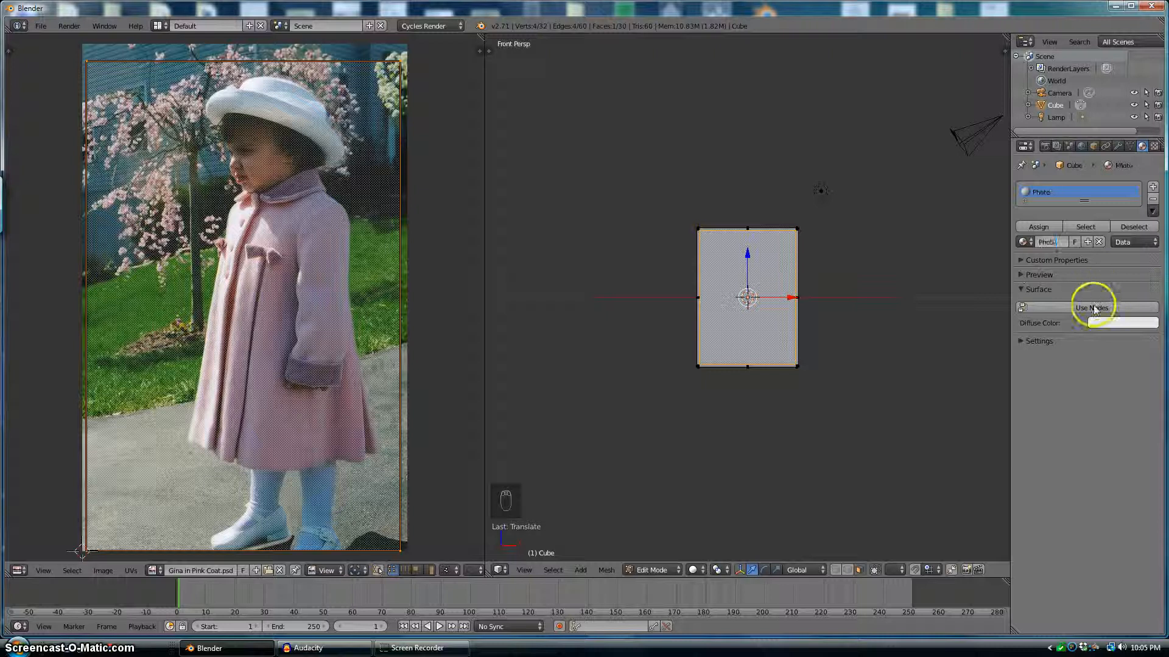
click(1090, 306)
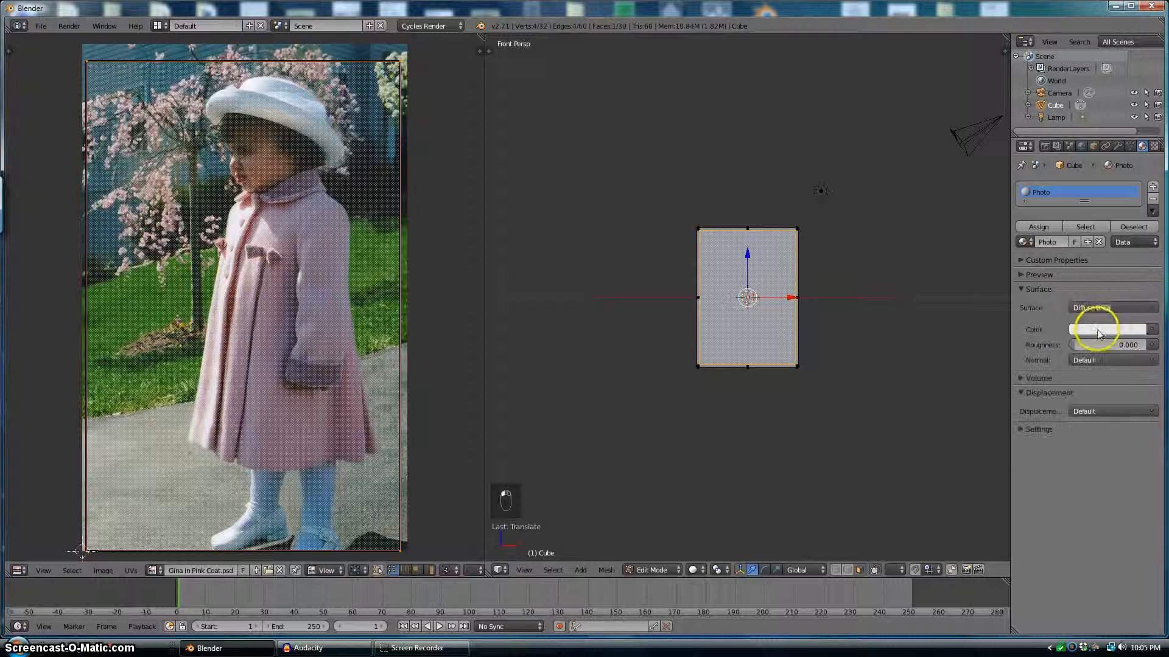
Step: Use the loaded pink coat PSD as an Image Texture for the Photo material's diffuse color and test-render the scene
click(1153, 329)
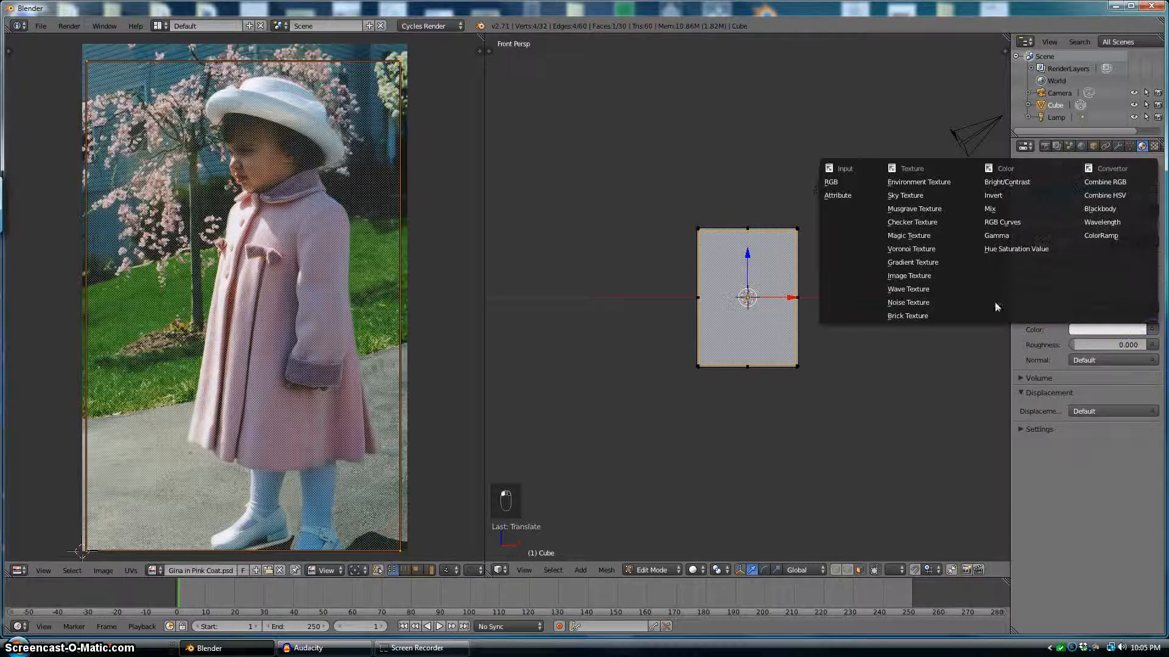
click(913, 275)
click(1077, 345)
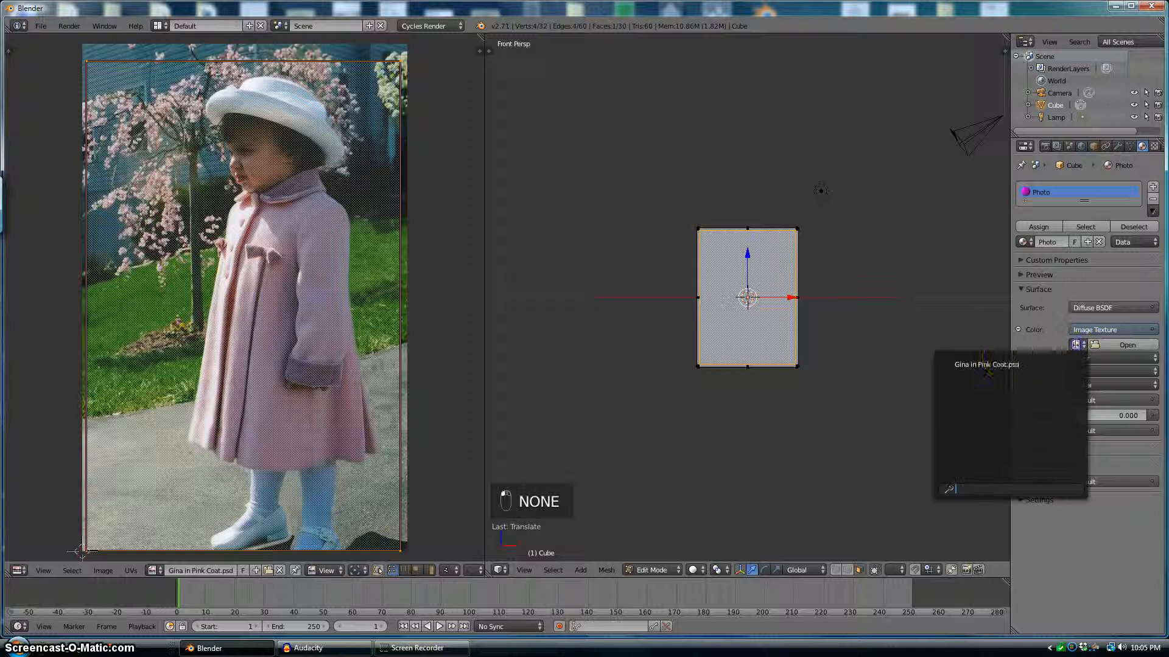
click(998, 364)
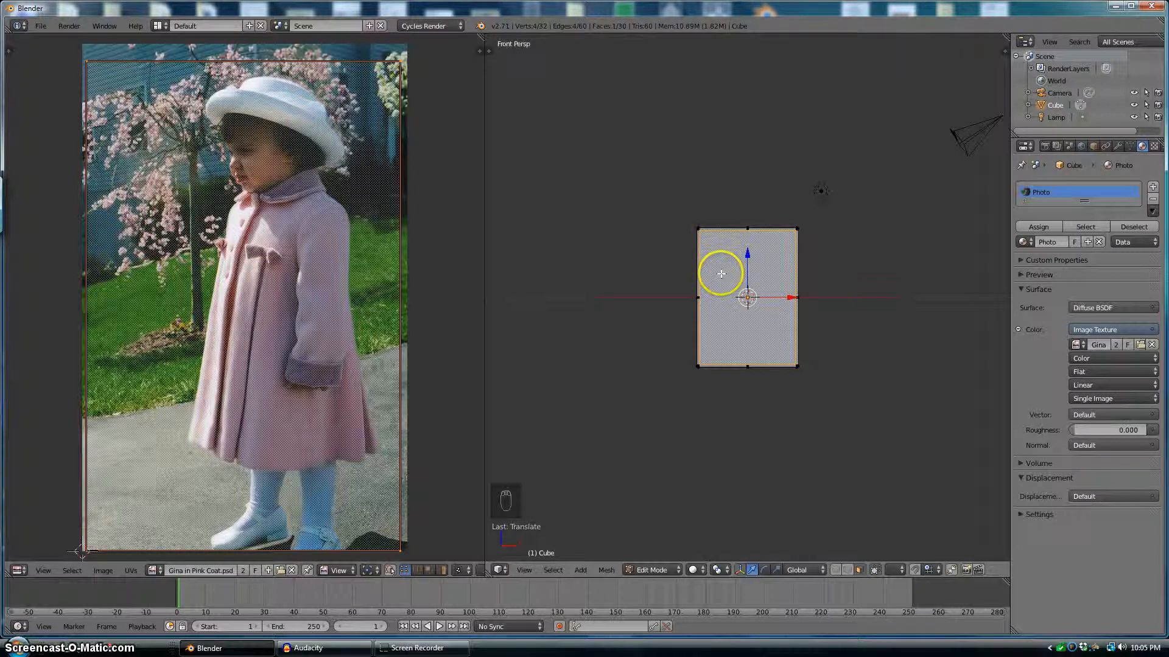
key(F12)
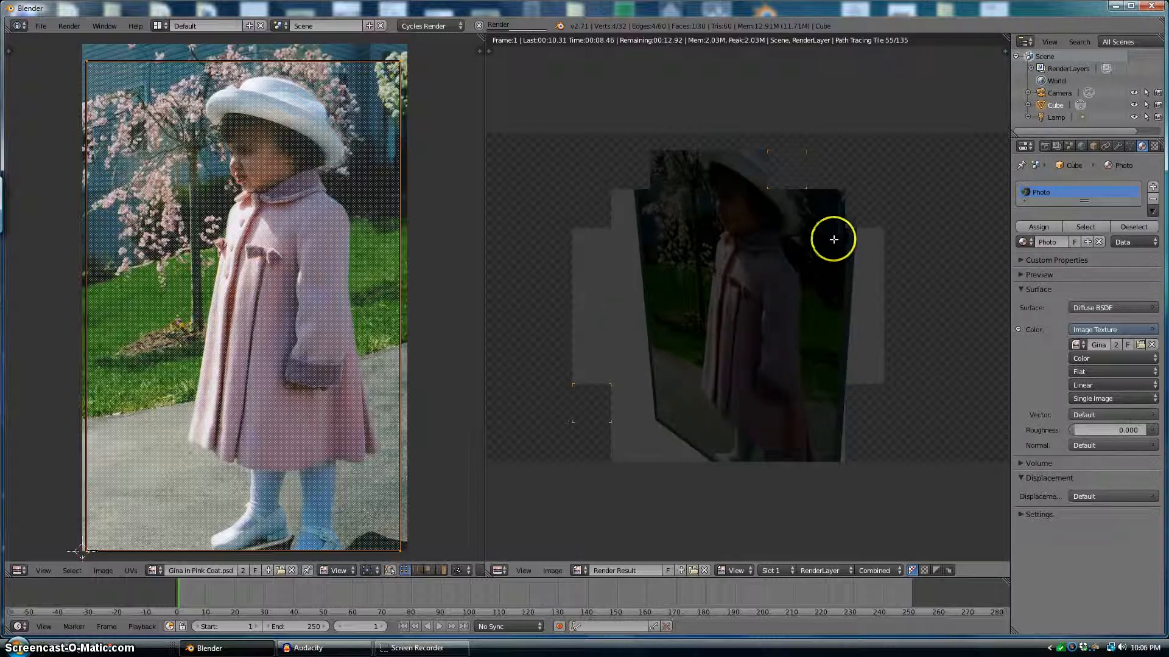
key(Escape)
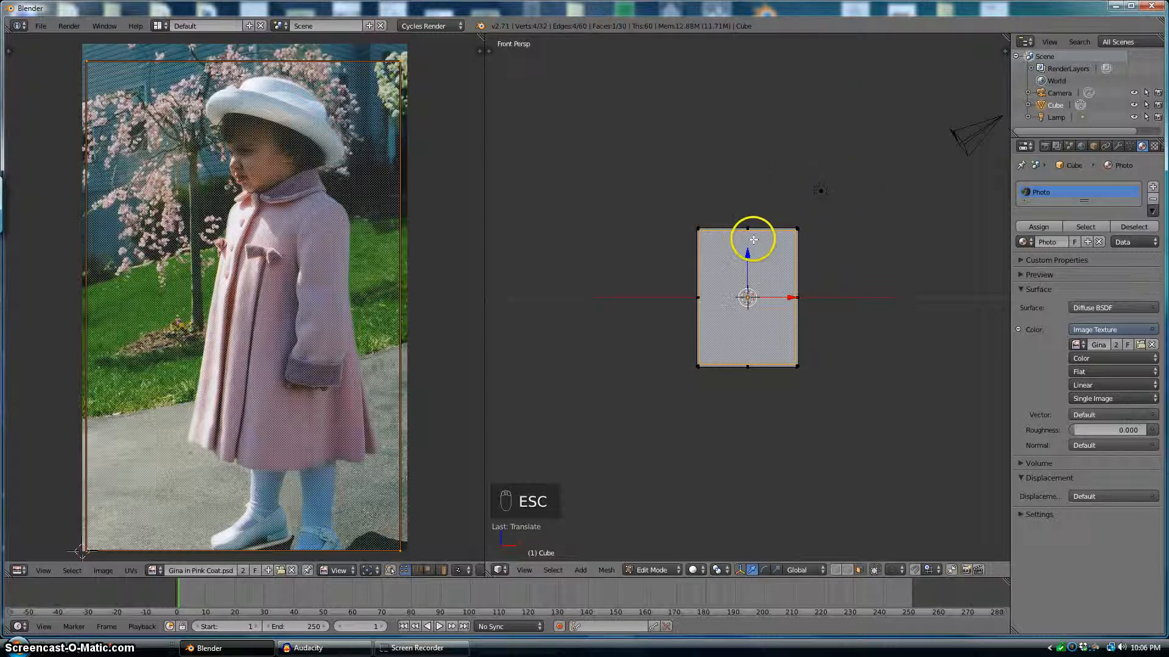
Step: Return to object mode and make the lamp a node-based Sun with an emission strength of 2
key(KP_7)
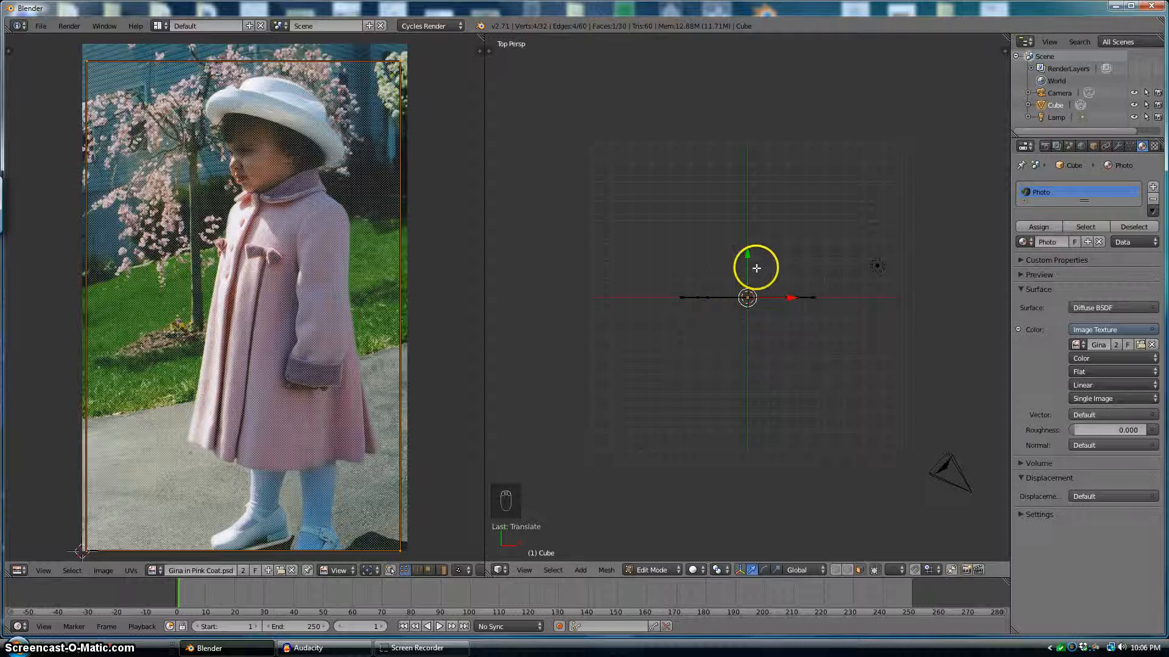
key(Tab)
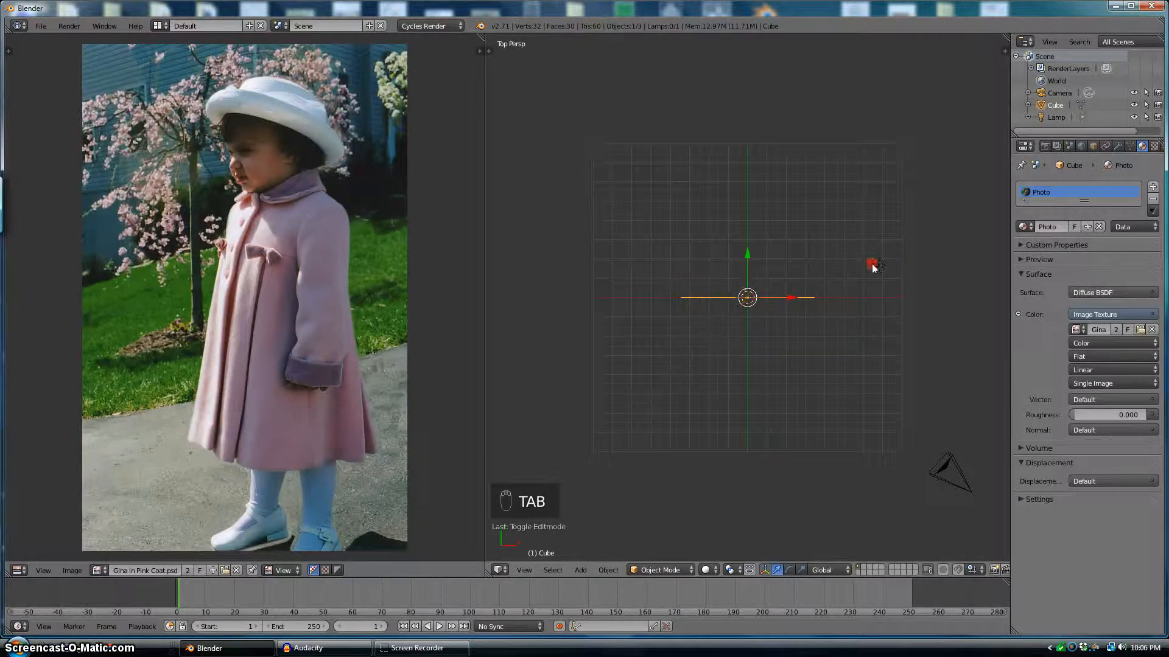
right_click(874, 266)
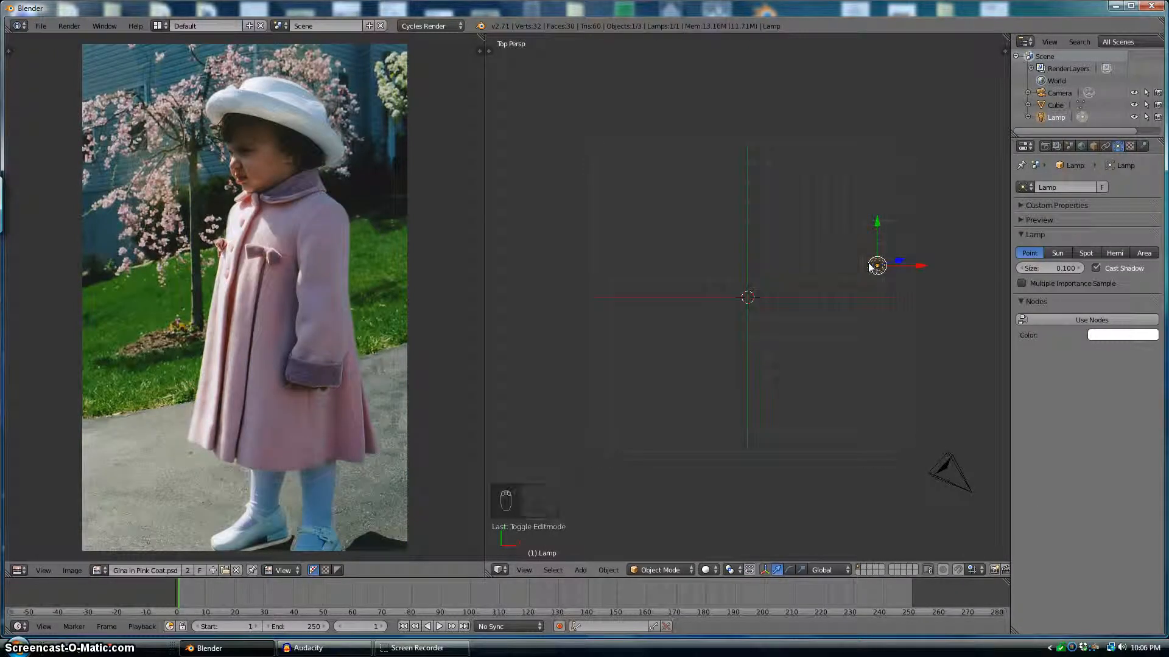
click(1058, 254)
click(1061, 271)
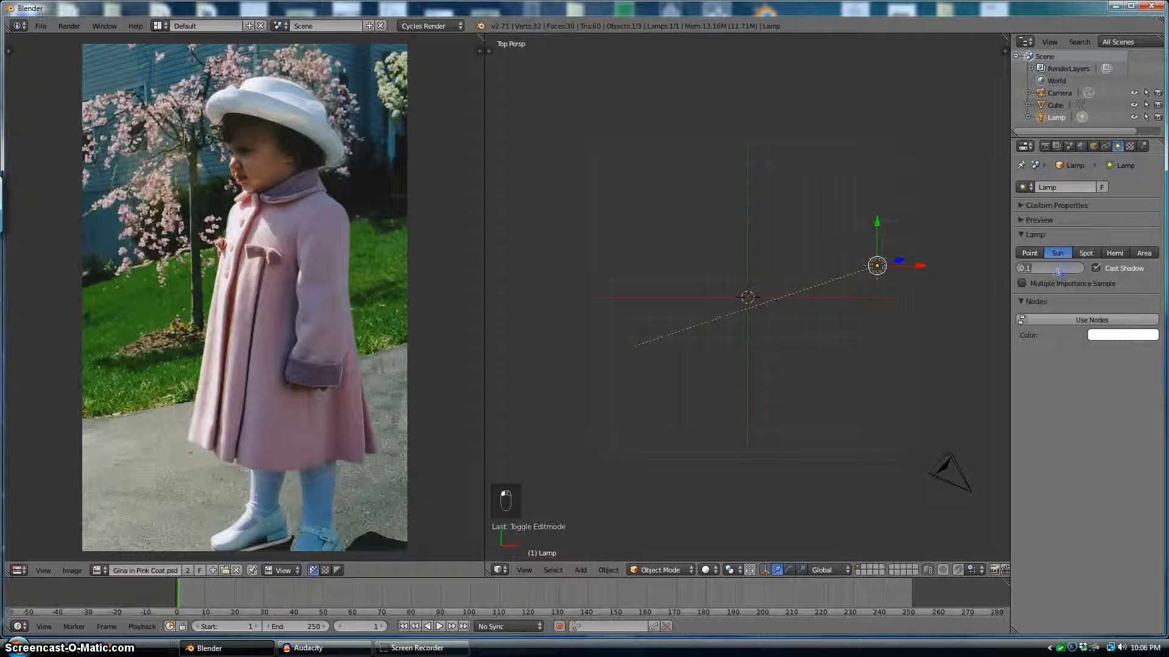
click(1040, 319)
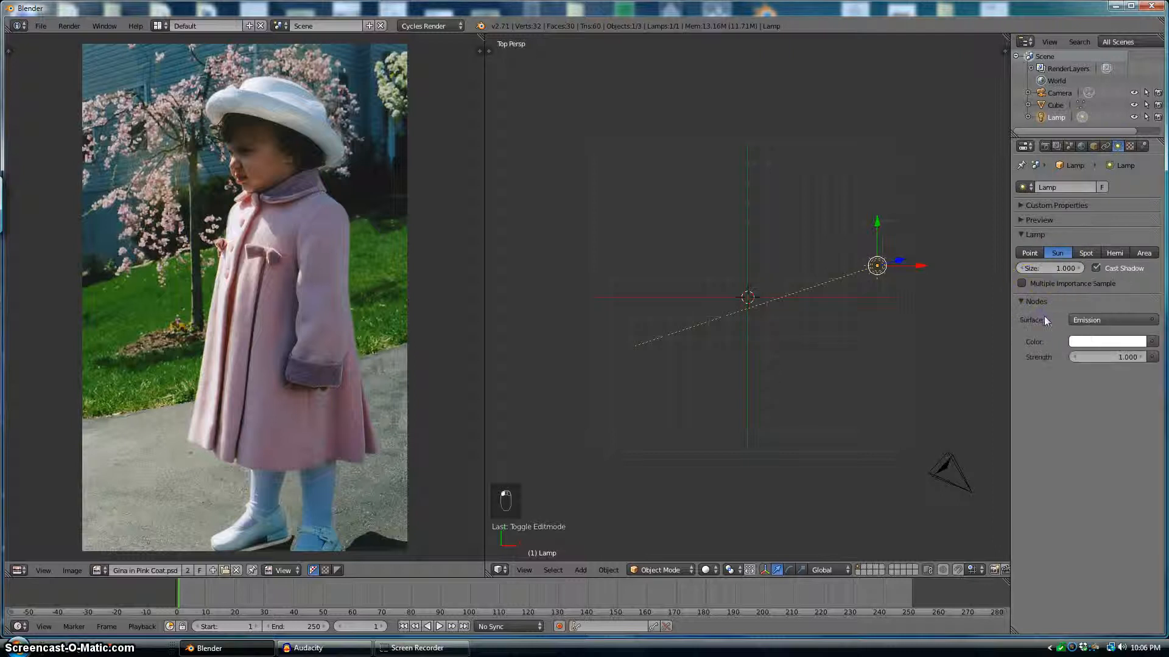
click(1123, 357)
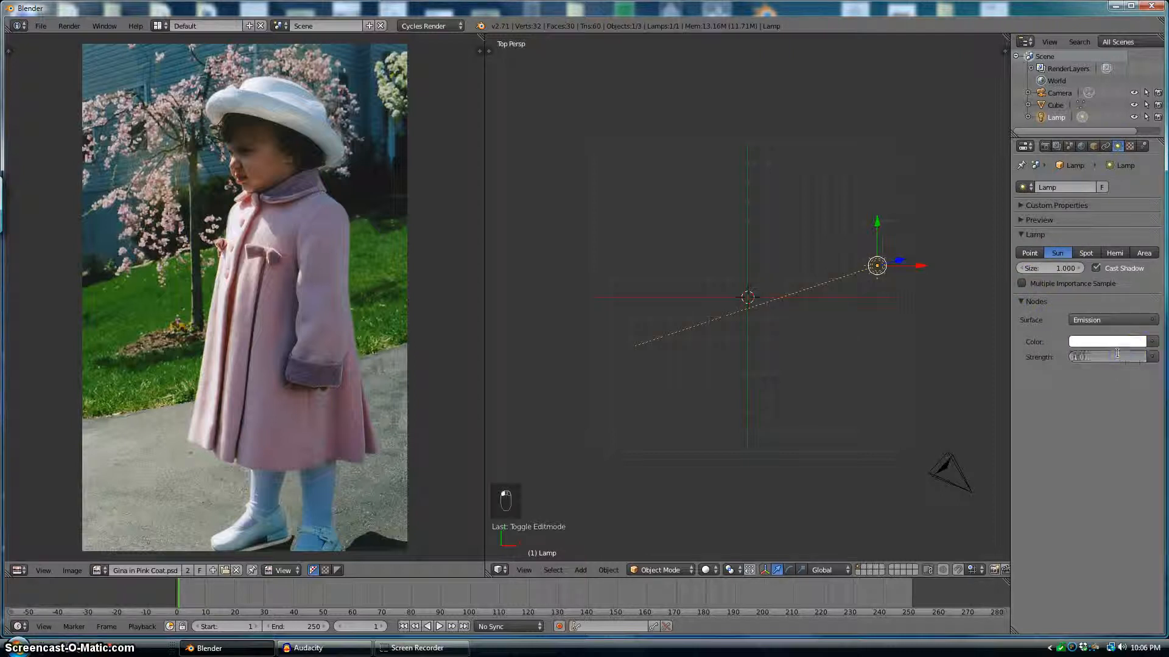
text(2)
key(Return)
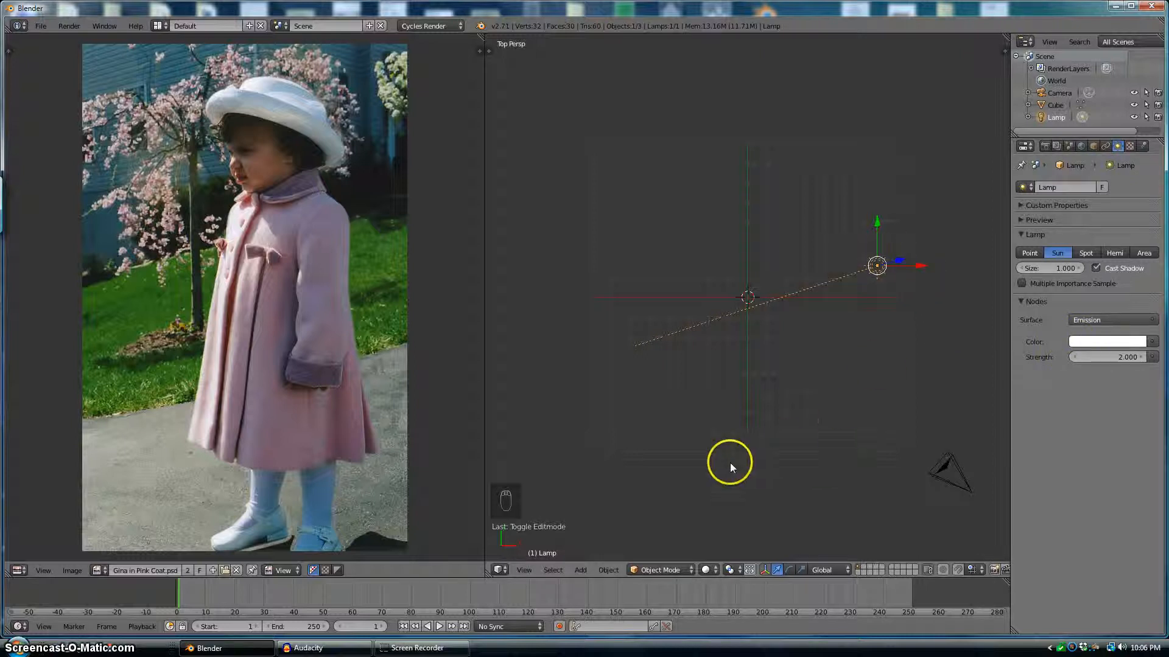
Step: In top view, move the sun lamp to in front of the panel's centre and rotate it to aim along the Y axis
key(g)
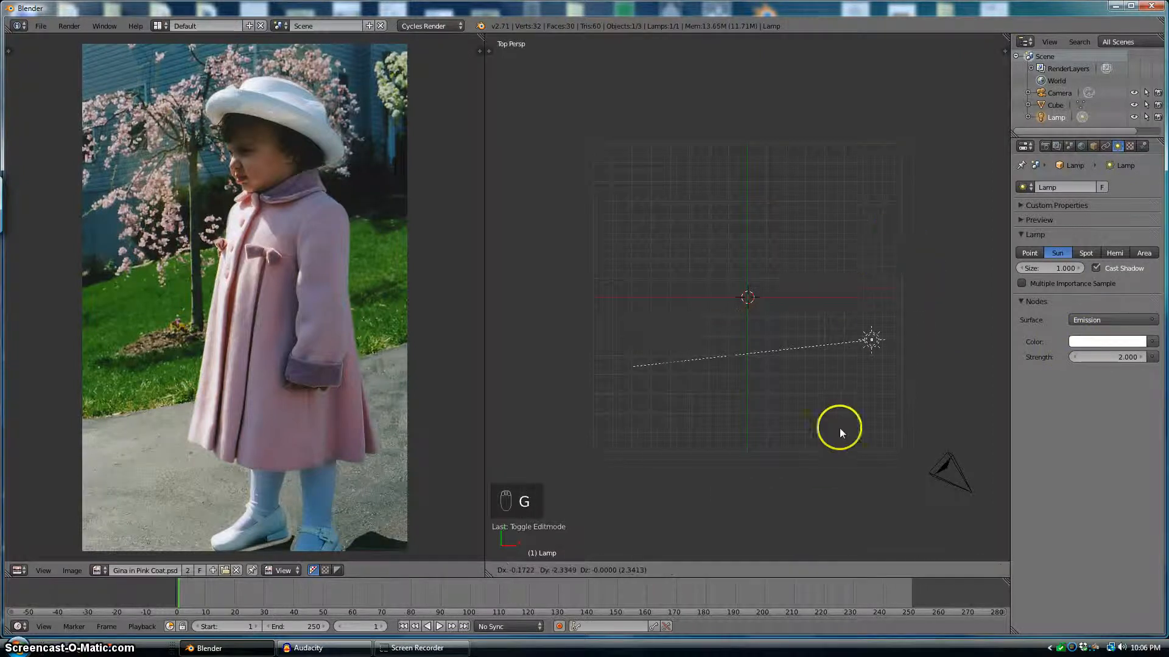
click(759, 503)
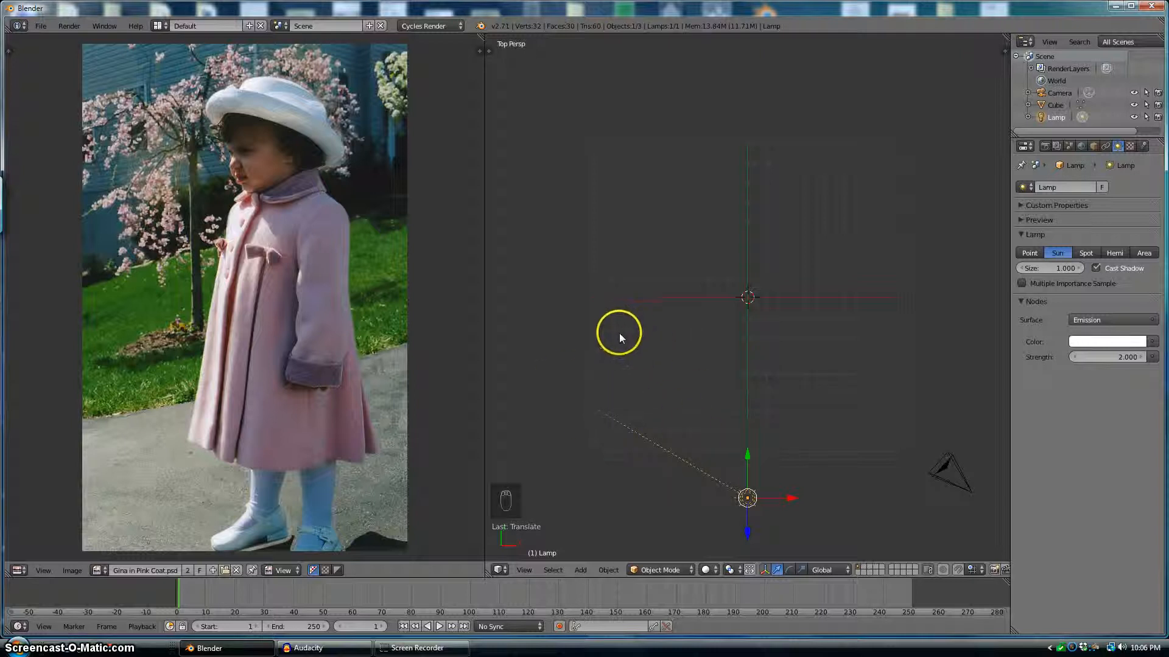
key(r)
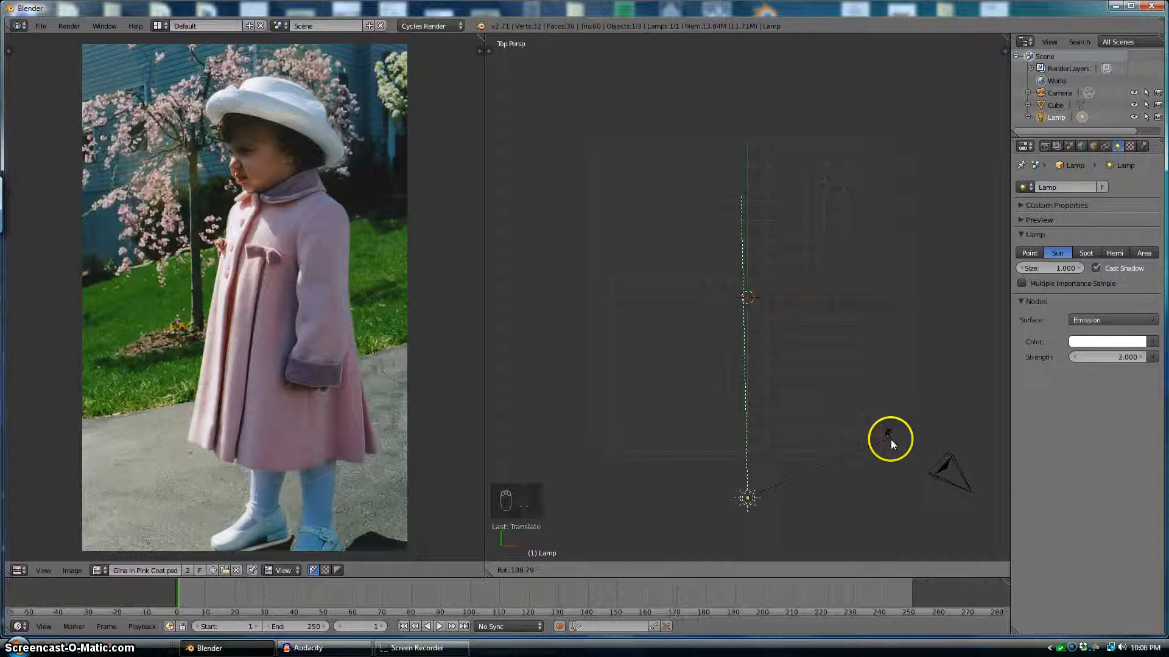
click(890, 440)
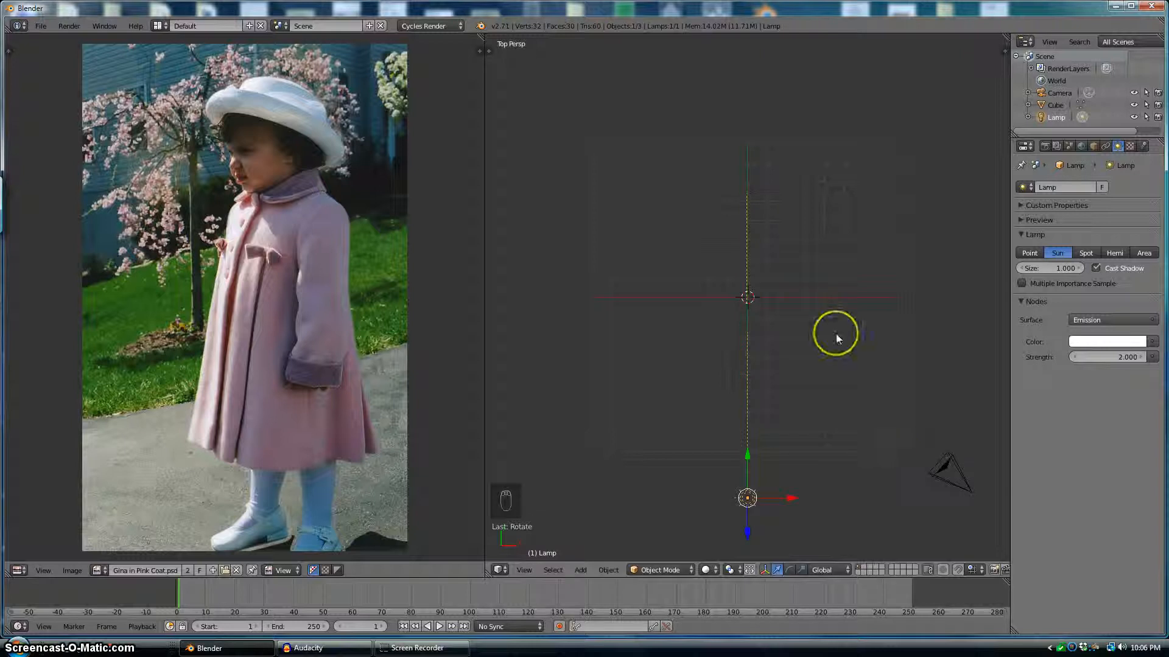
Step: In the right side view, rotate the sun lamp so that it shines almost horizontally towards the panel
key(KP_3)
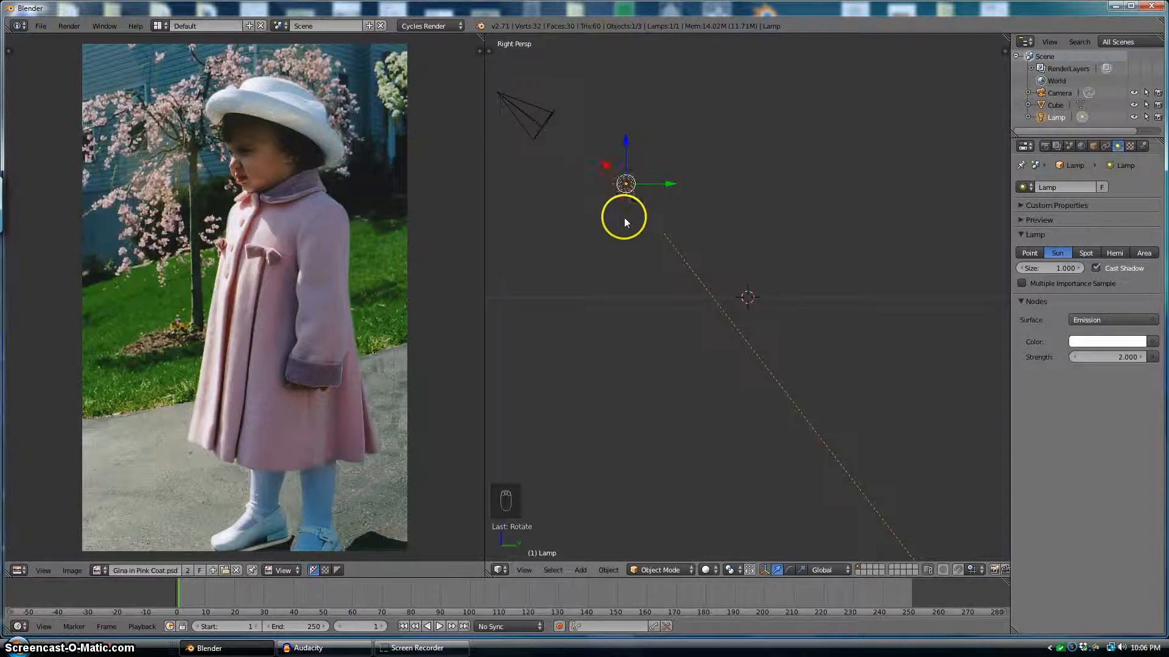
key(r)
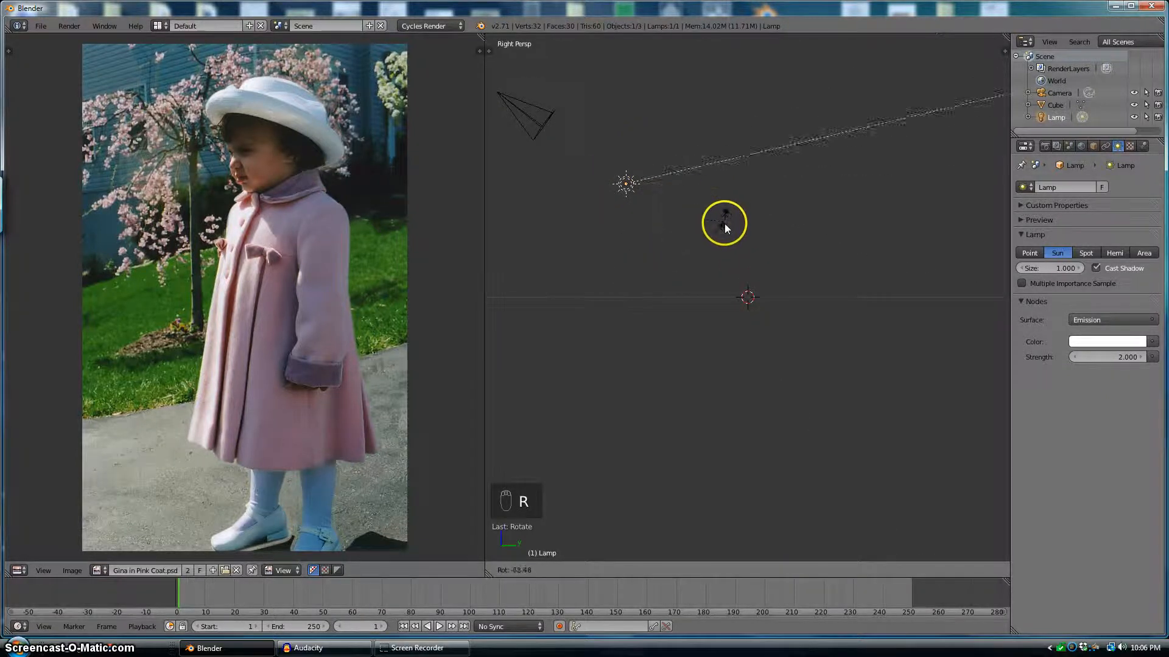
click(720, 240)
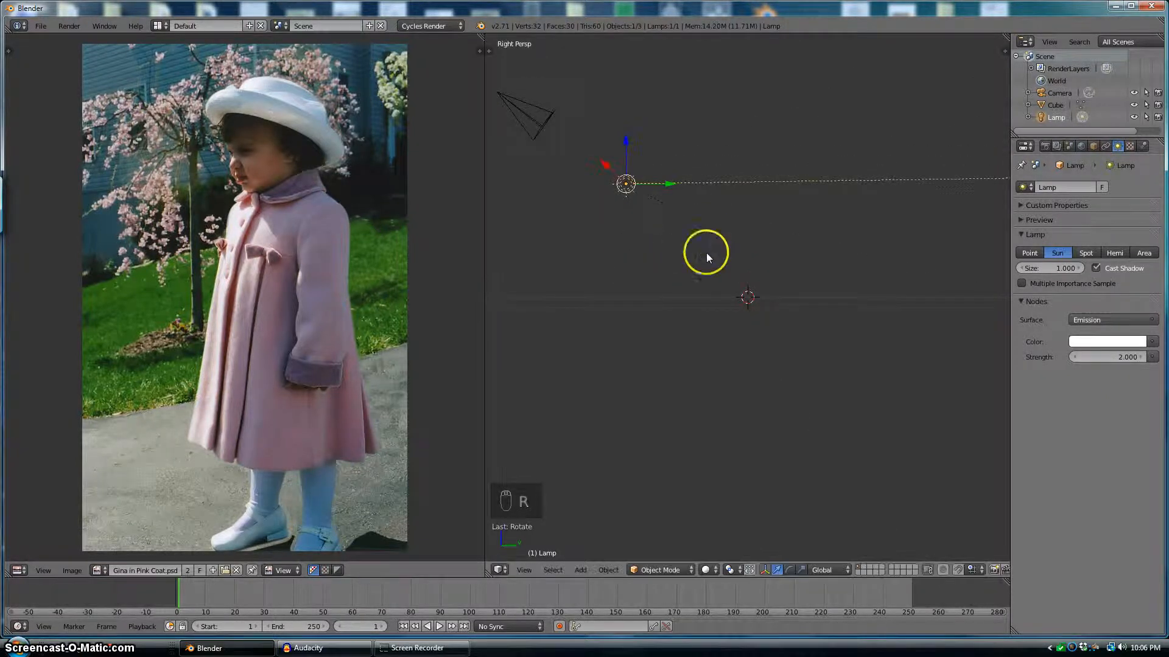
Step: Move the sun lamp about 4 units farther in front of the panel and about 5.9 units down, and test-render the scene
key(g)
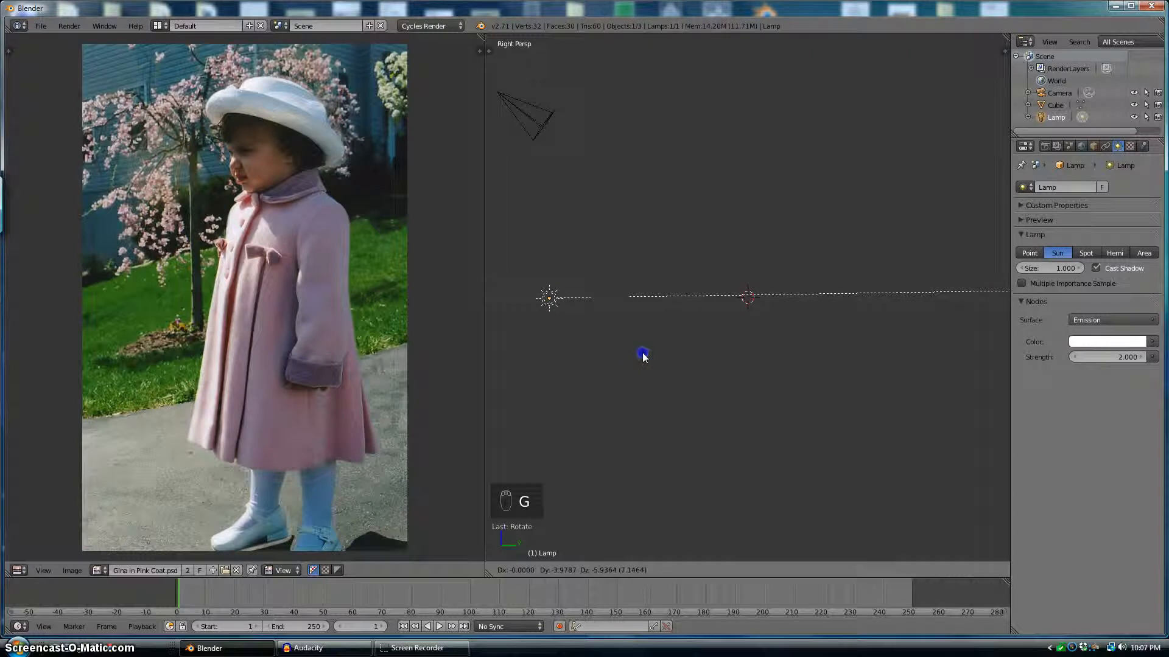
click(642, 350)
middle_drag(643, 329, 773, 339)
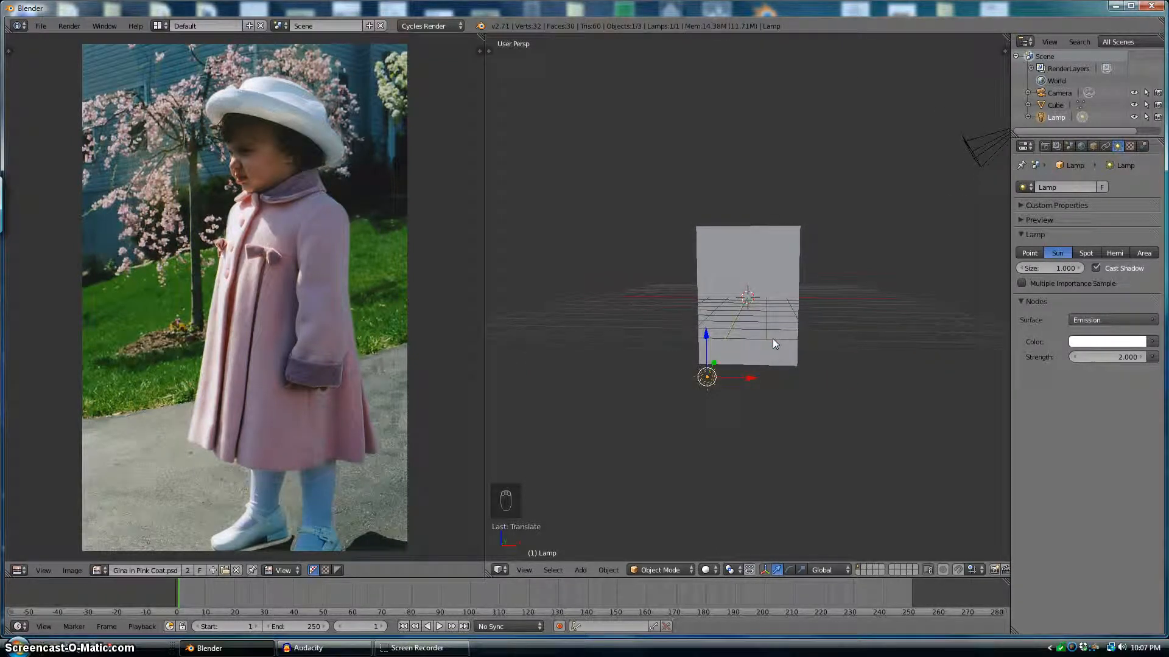
key(F12)
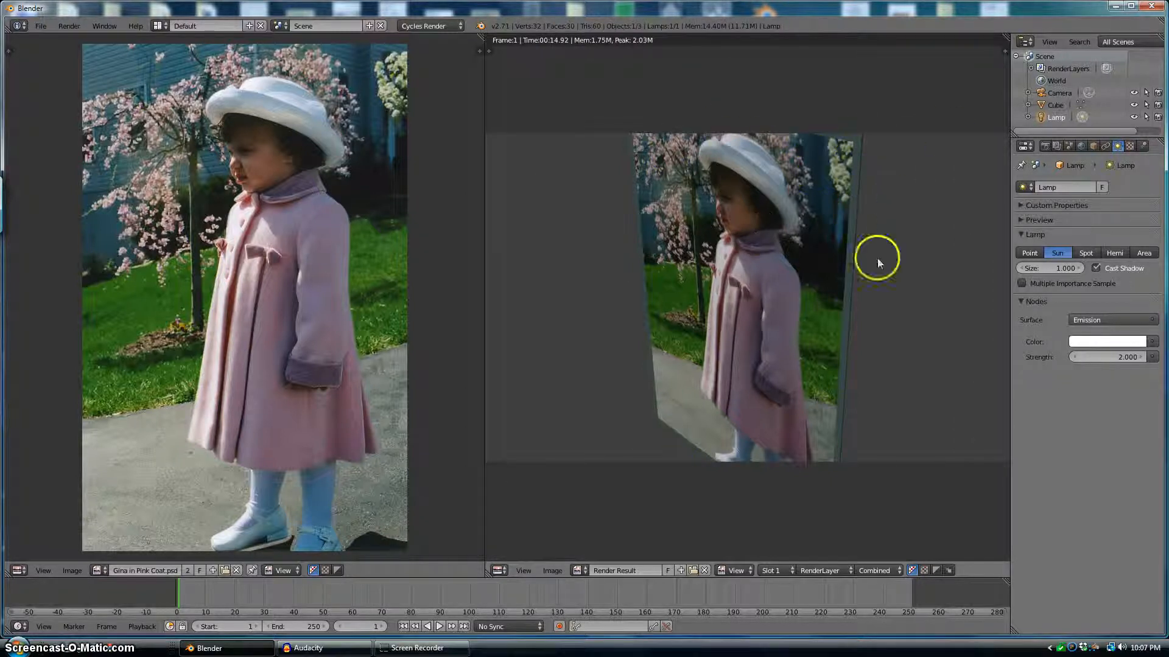
key(Escape)
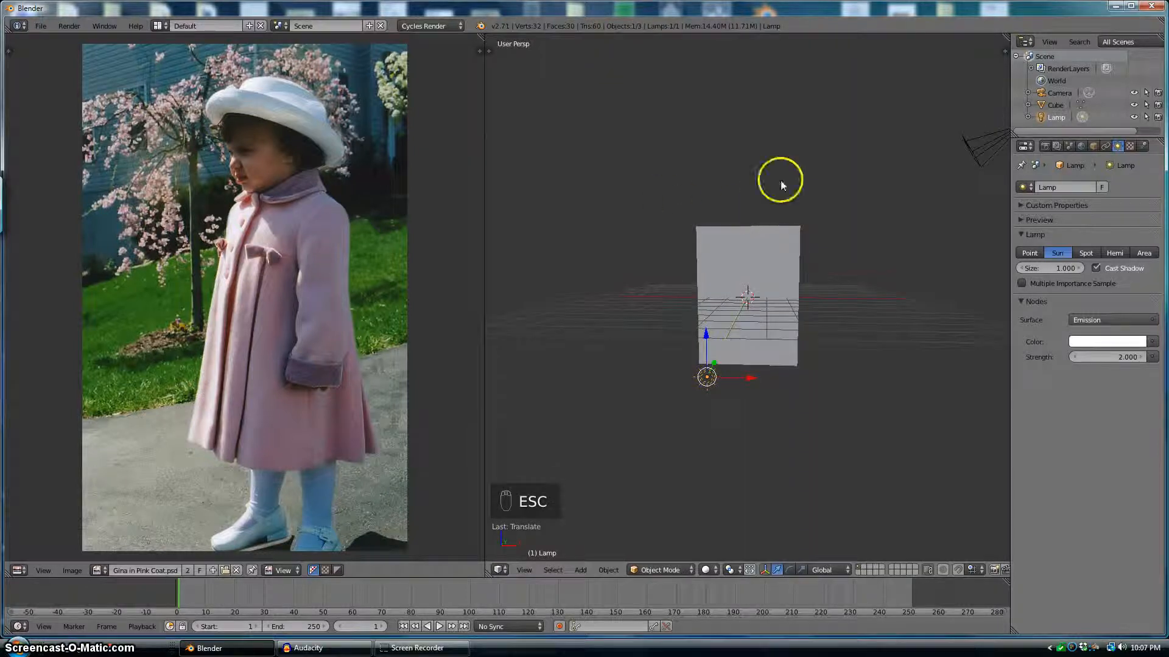
Step: In the panel's edit mode, invert the selection to all faces except the photo front and assign them a new material named Border
right_click(739, 269)
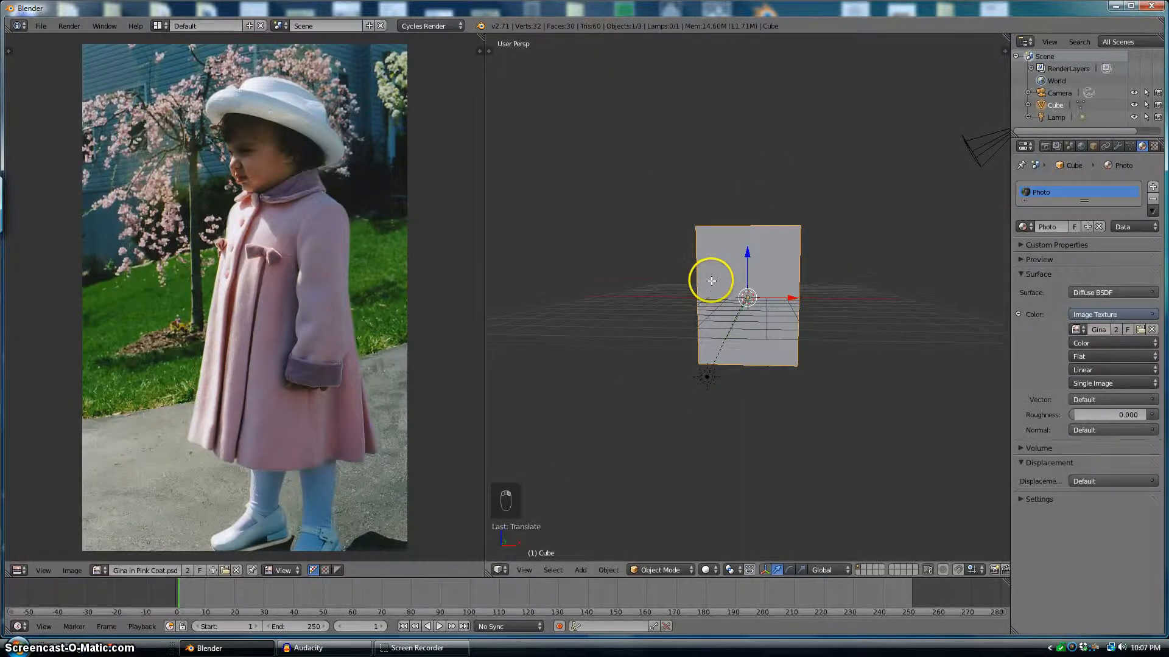
key(Tab)
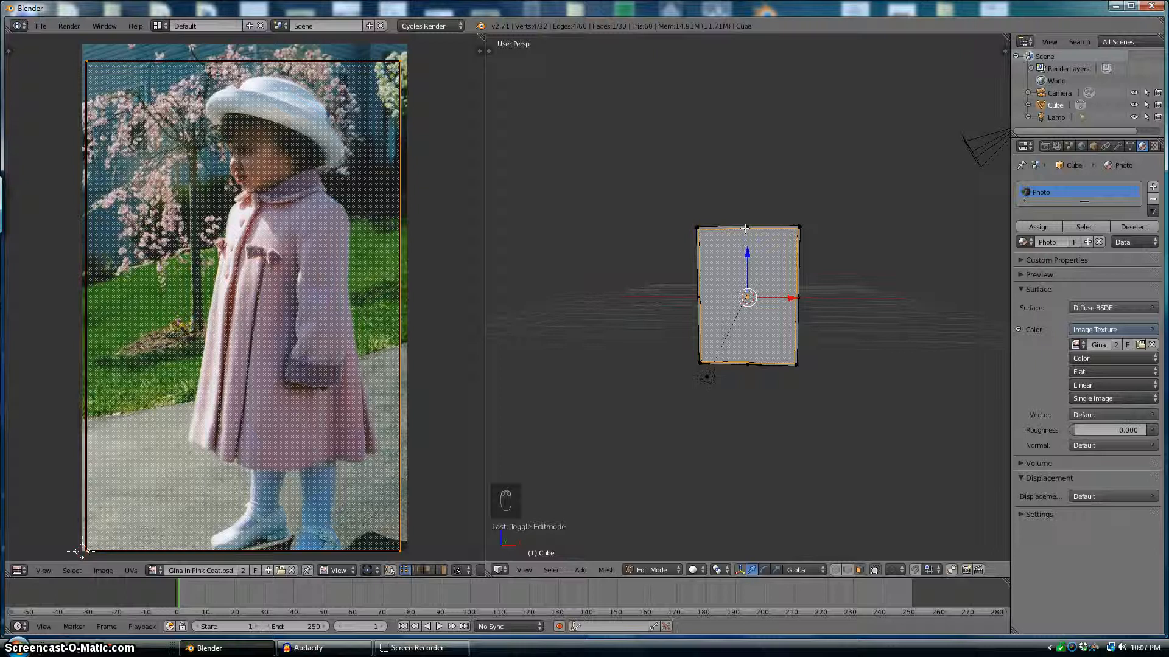
key(ctrl+i)
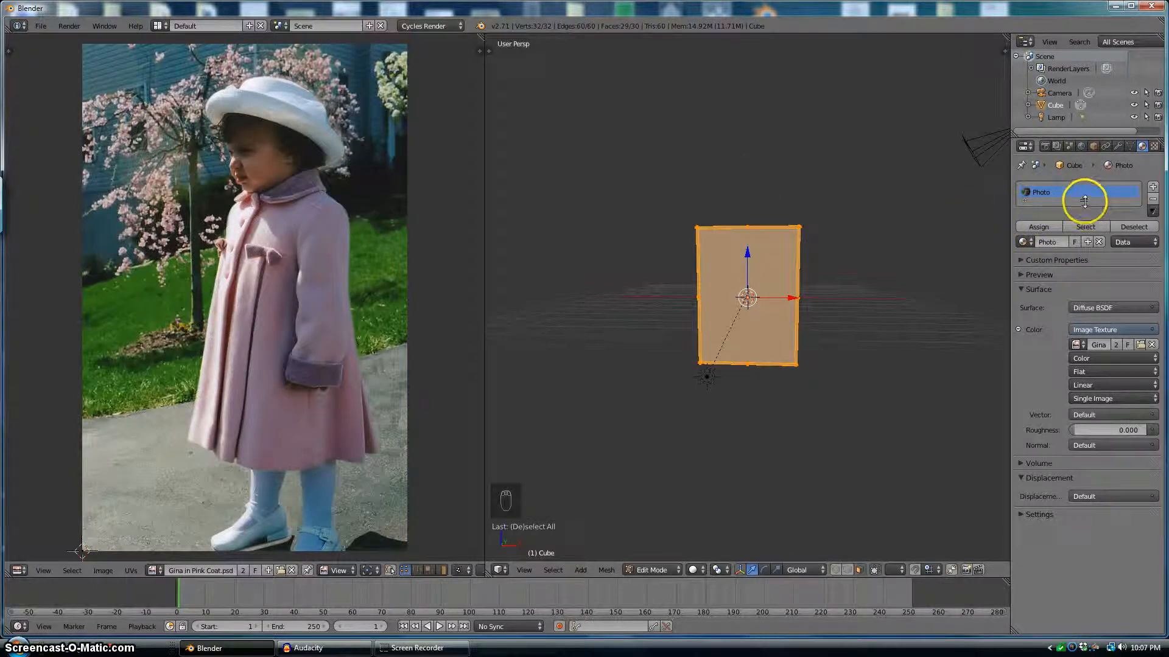
drag(1085, 202, 1084, 225)
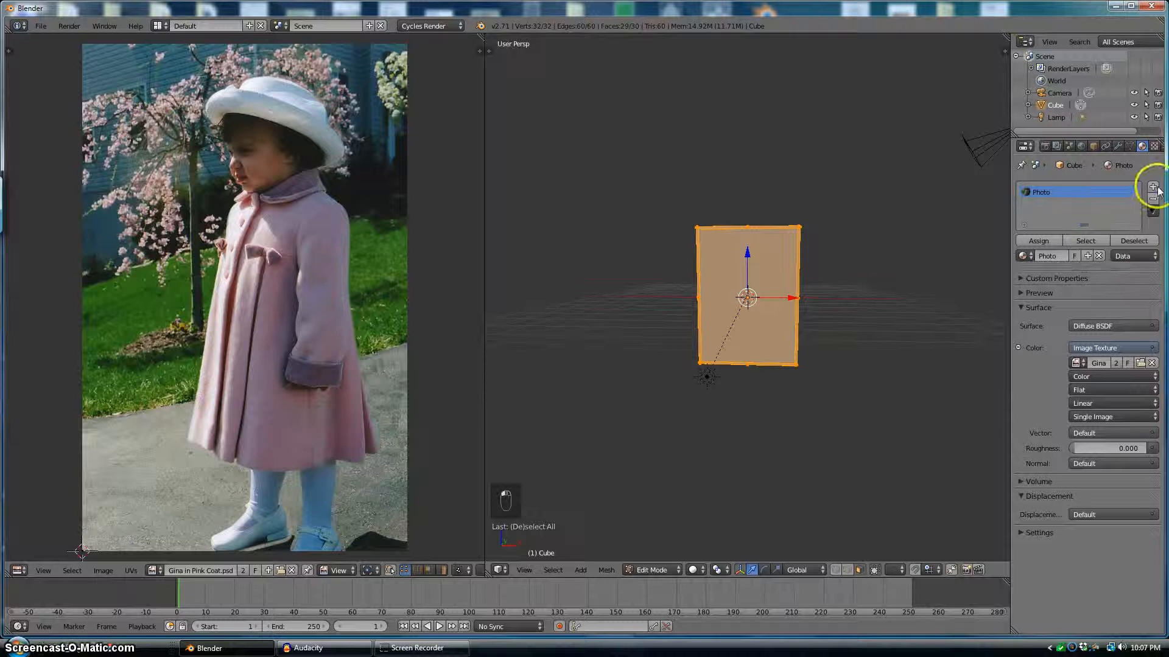
click(1153, 188)
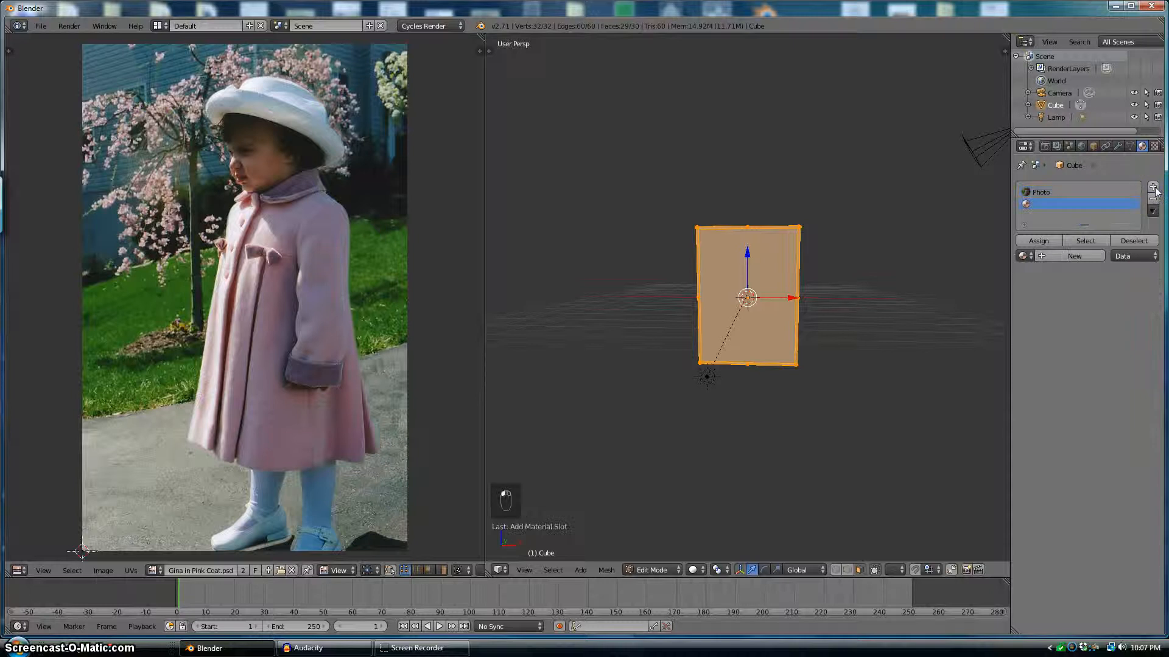
click(1059, 256)
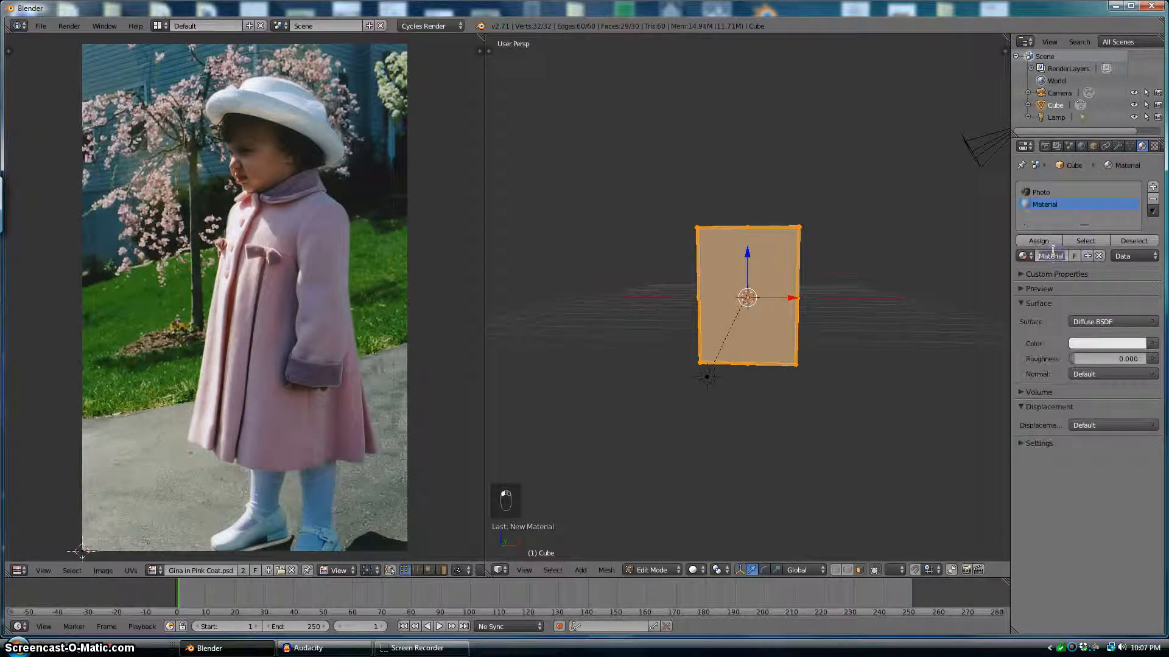
click(1052, 249)
text(Back)
click(1037, 241)
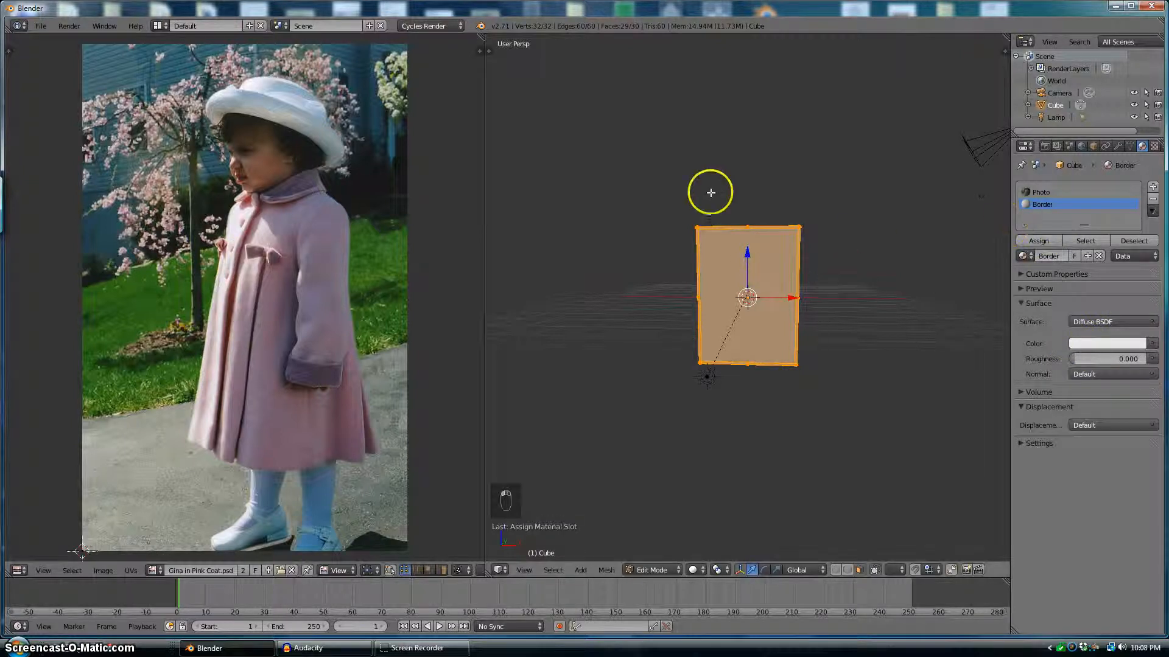
Step: Check the material assignments by selecting only the faces that use Photo and, after deselecting them, only those that use Border
middle_drag(772, 201, 735, 230)
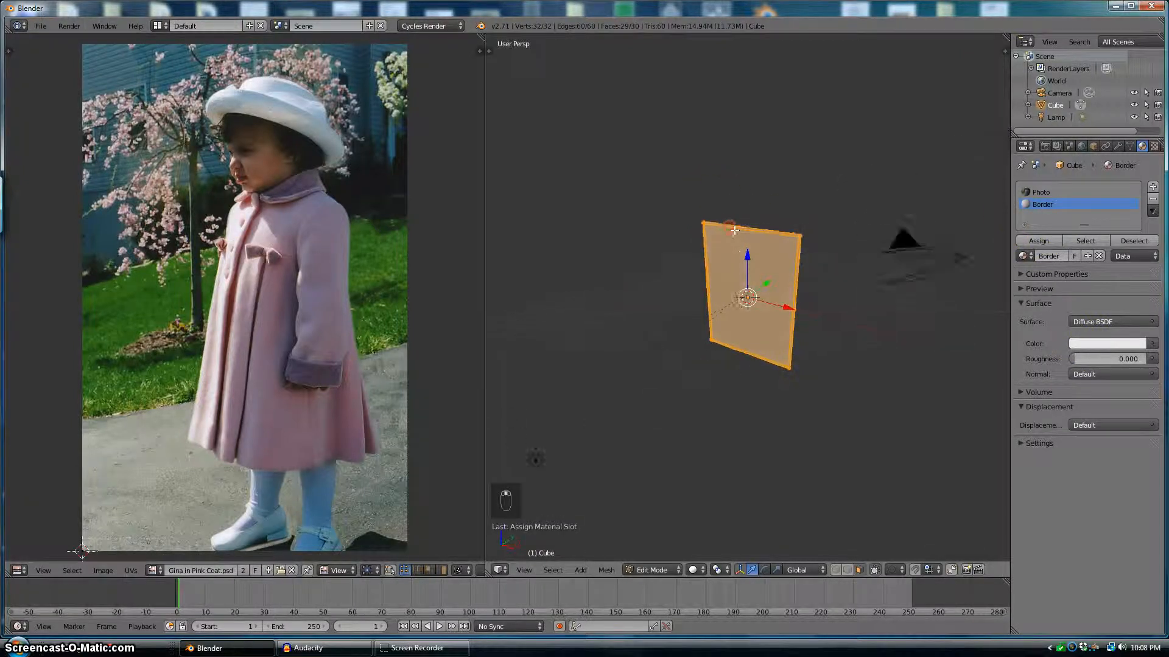
scroll(735, 230, up, 1)
scroll(734, 231, down, 1)
scroll(734, 230, up, 1)
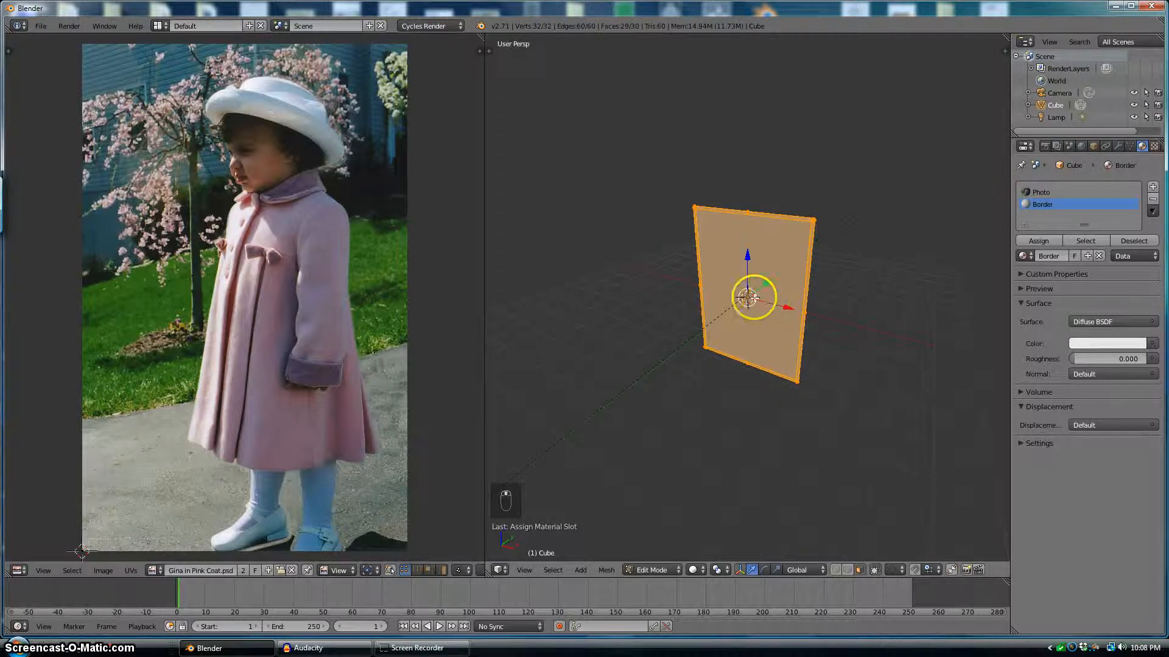
key(a)
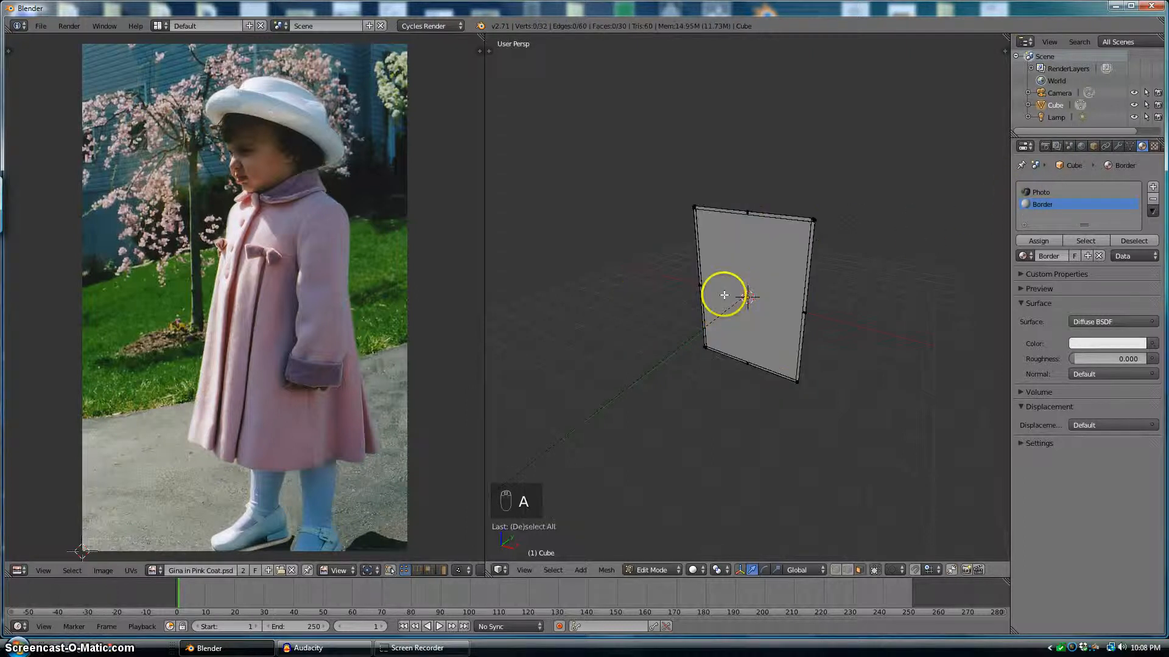
click(1041, 192)
click(1081, 240)
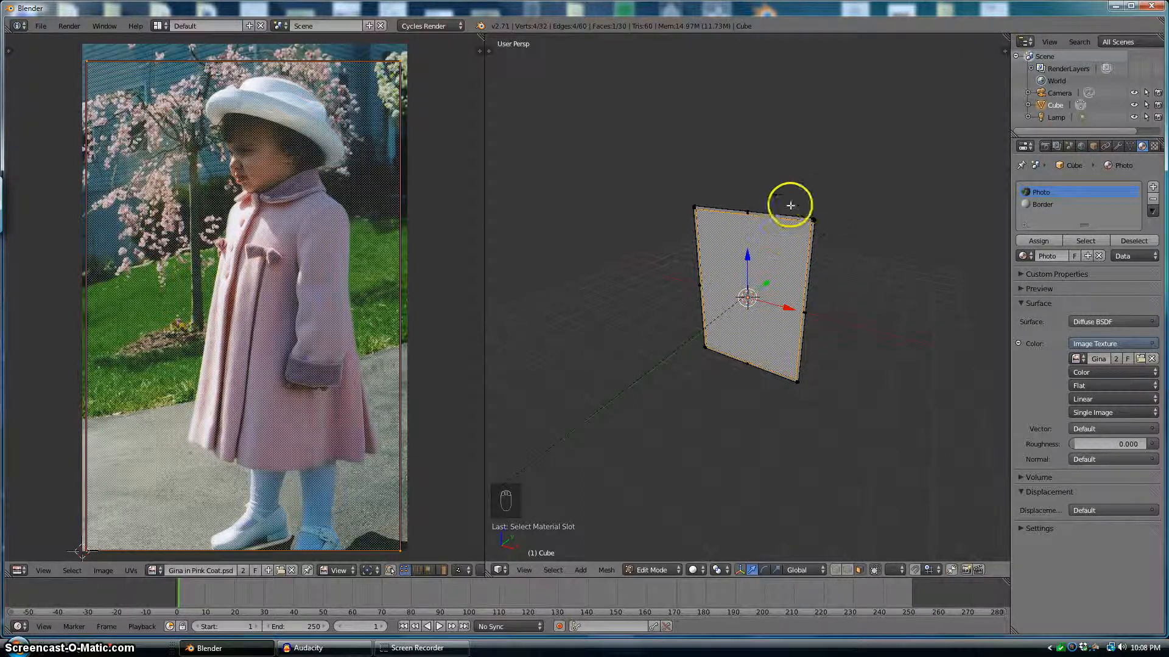
key(a)
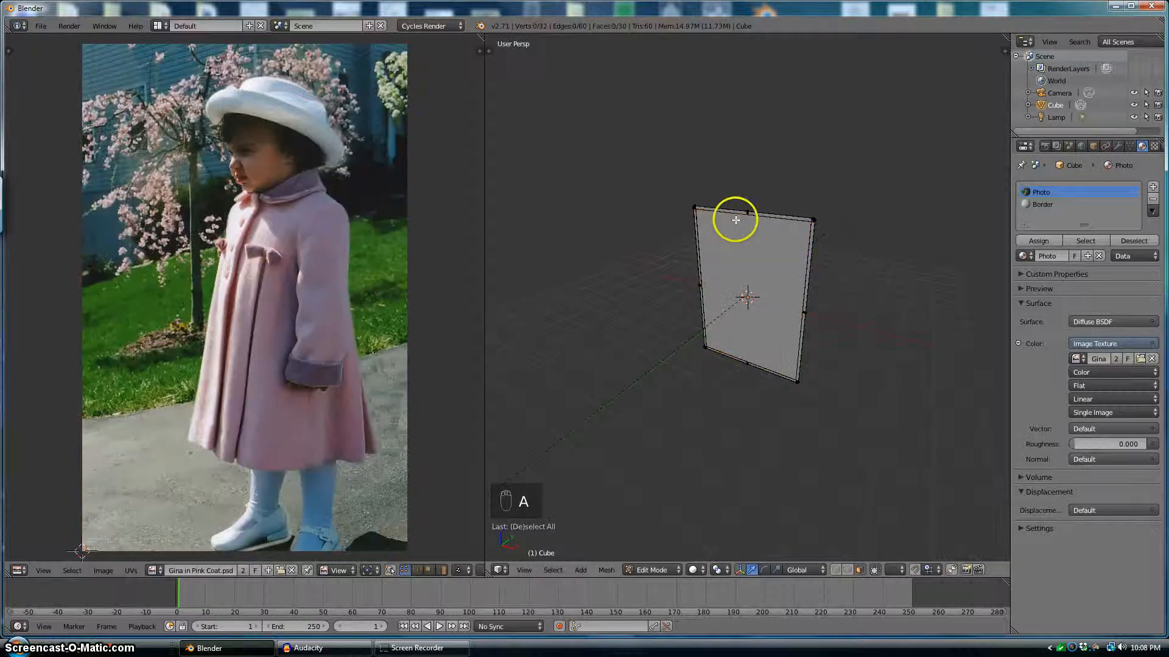
click(1038, 204)
click(1083, 240)
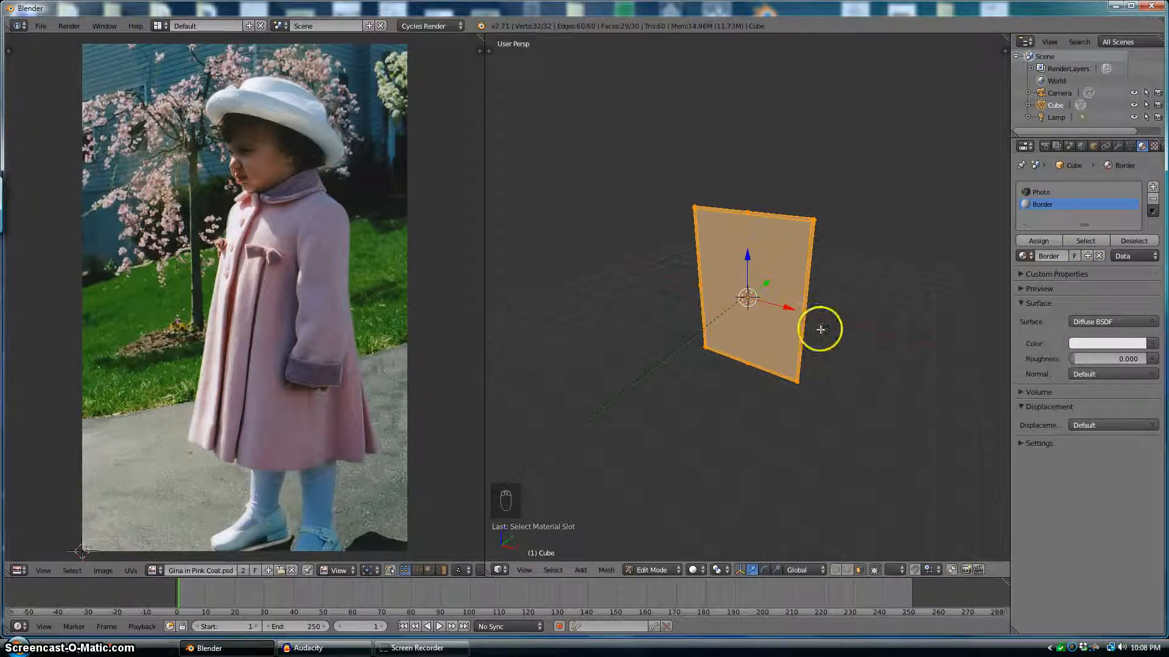
Step: Test-render the panel to examine the border around the photo, and return to the 3D view
mouse_move(821, 329)
middle_down()
mouse_move(780, 328)
mouse_move(831, 332)
mouse_move(699, 339)
mouse_move(832, 330)
middle_up()
key(F12)
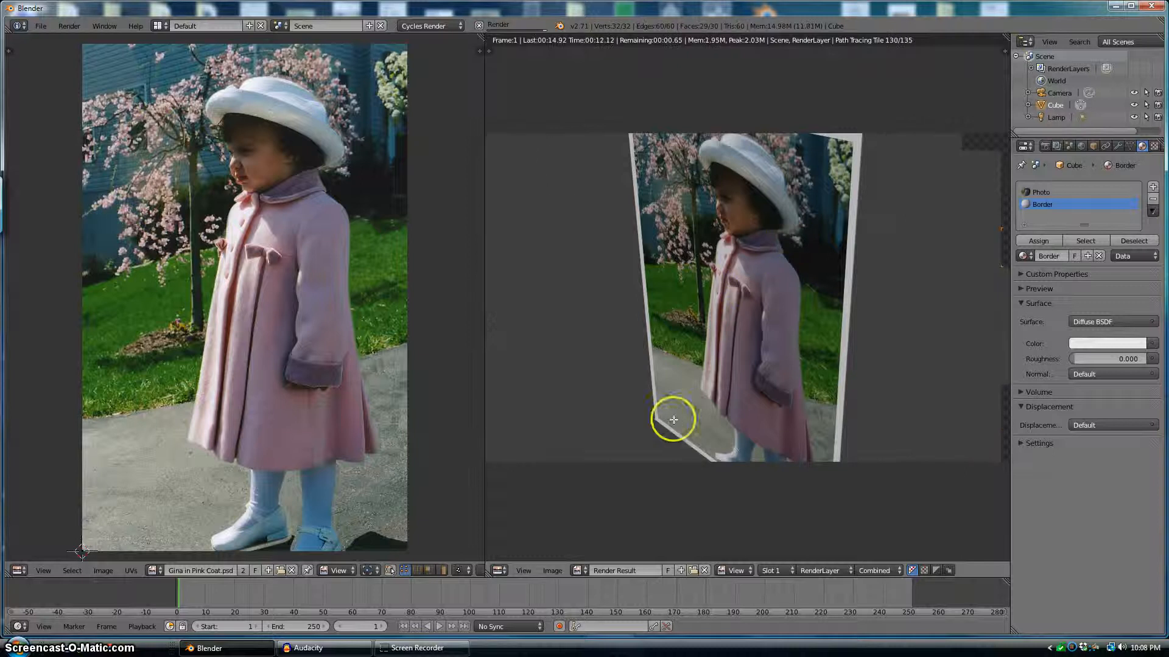
key(Escape)
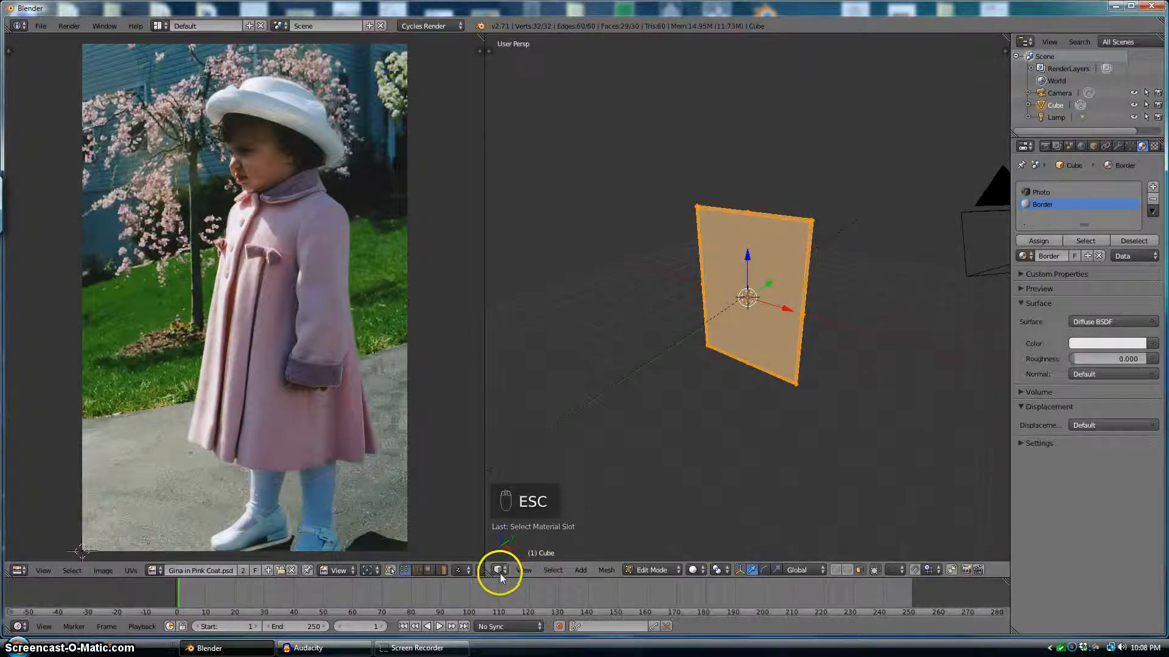
Step: Return the panel to object mode and set the viewport shading to Texture to display the photo on it
click(660, 571)
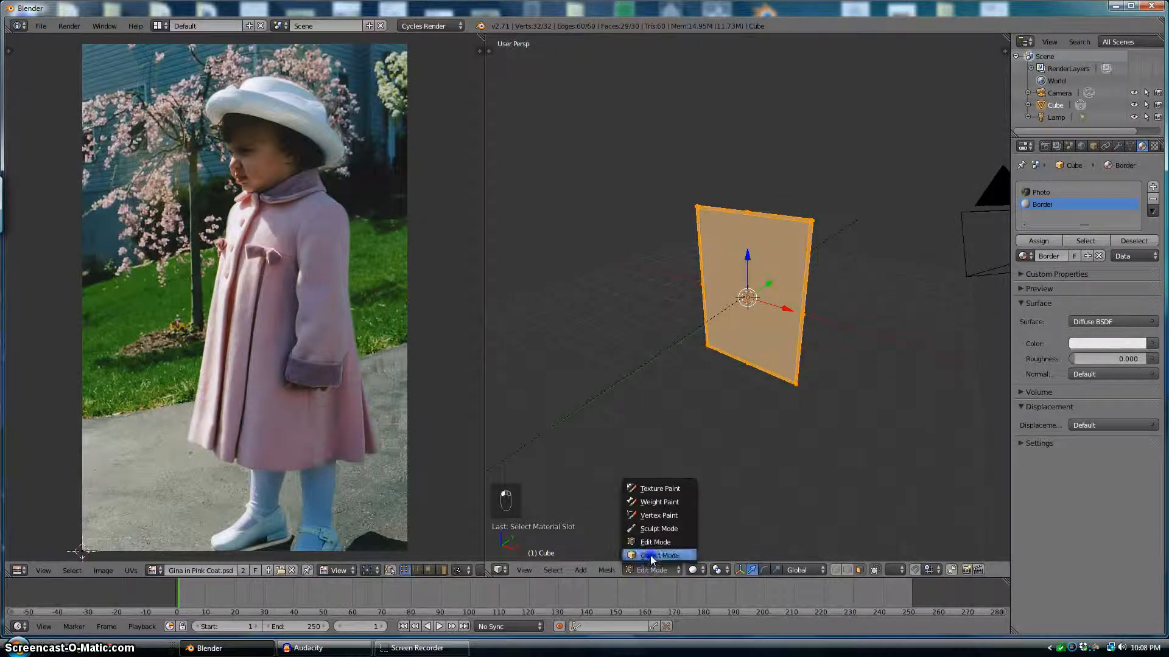
click(660, 559)
click(705, 570)
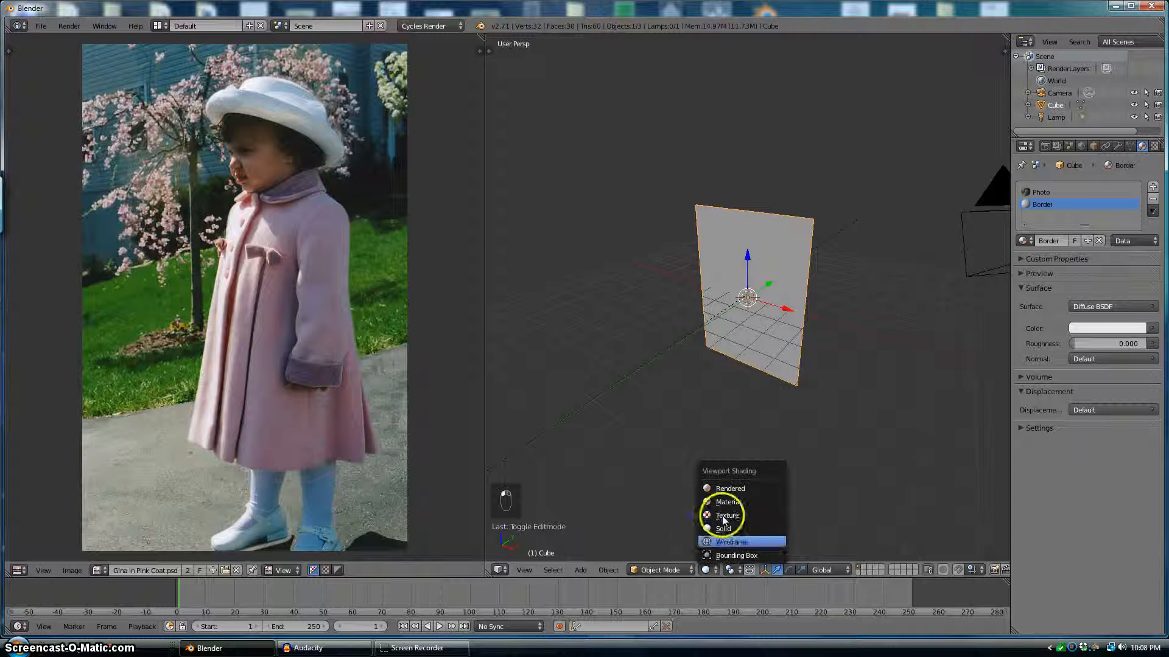
click(722, 515)
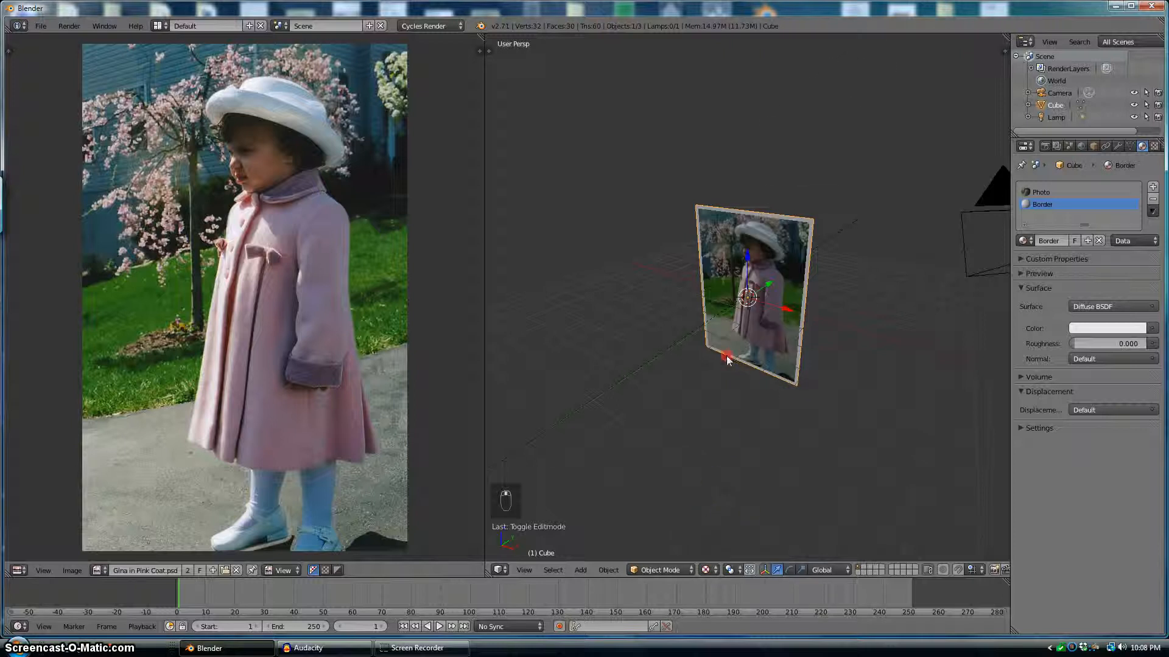
mouse_move(727, 359)
middle_down()
mouse_move(660, 328)
mouse_move(615, 336)
mouse_move(805, 344)
mouse_move(668, 341)
mouse_move(805, 349)
mouse_move(851, 387)
mouse_move(845, 376)
mouse_move(717, 358)
mouse_move(698, 339)
mouse_move(661, 341)
mouse_move(654, 359)
middle_up()
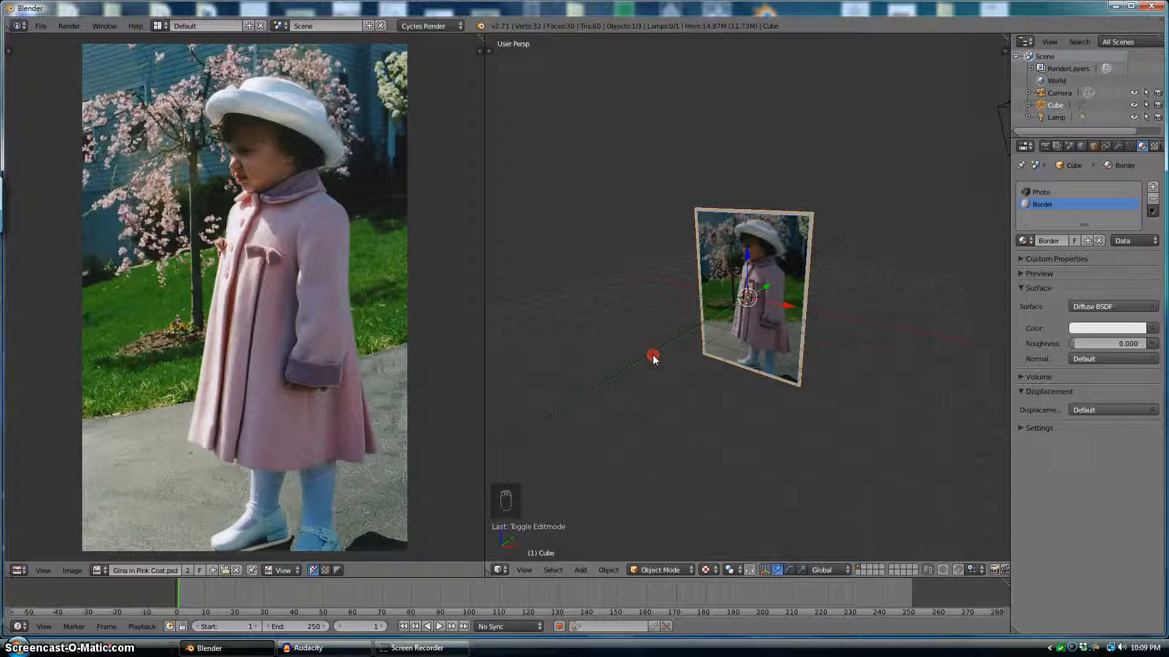